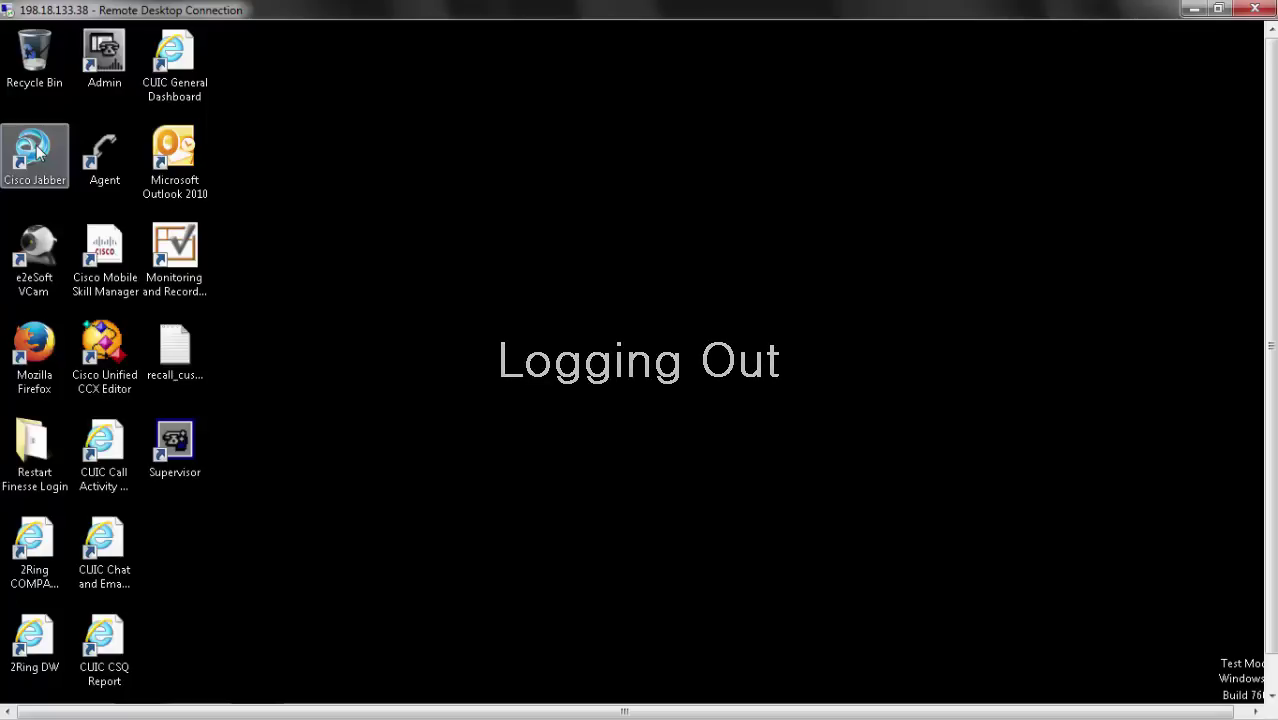
# Step: Launch Cisco Jabber, signed in as Available, showing the Rock Coast group's one online contact
pyautogui.doubleClick(35, 152)
pyautogui.click(643, 144)
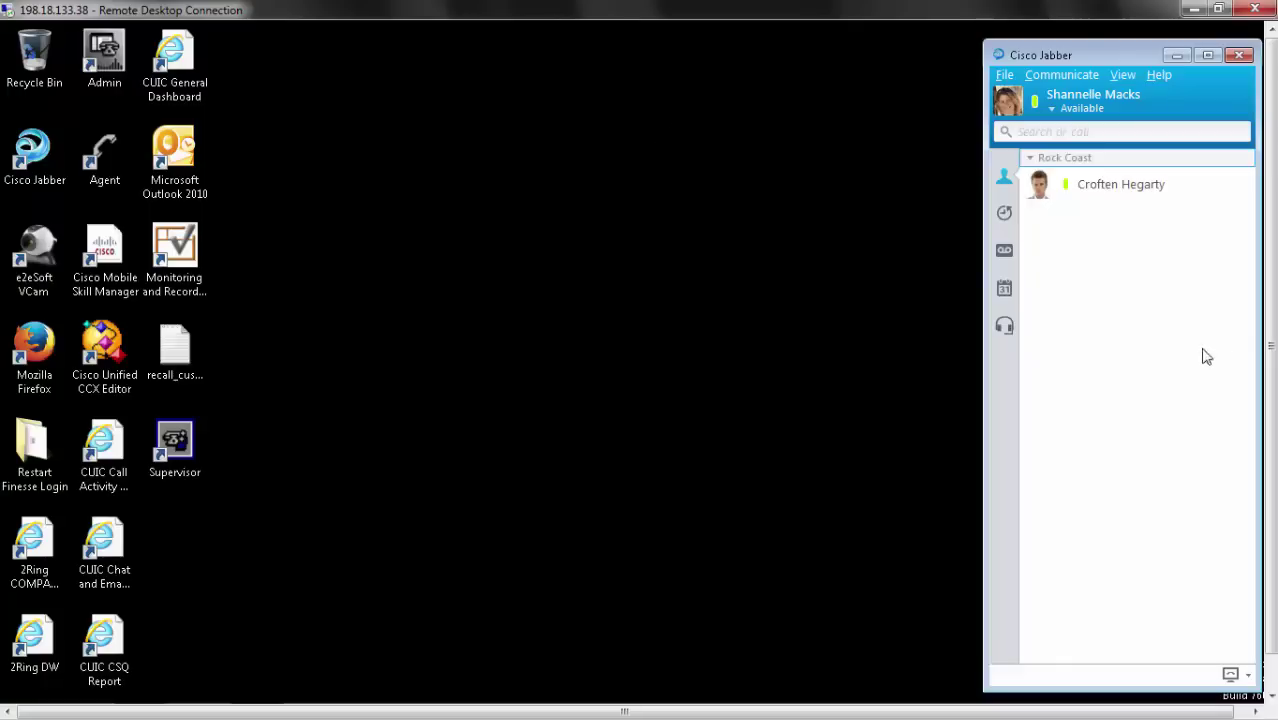
pyautogui.moveTo(1272, 316); pyautogui.dragTo(1273, 380)
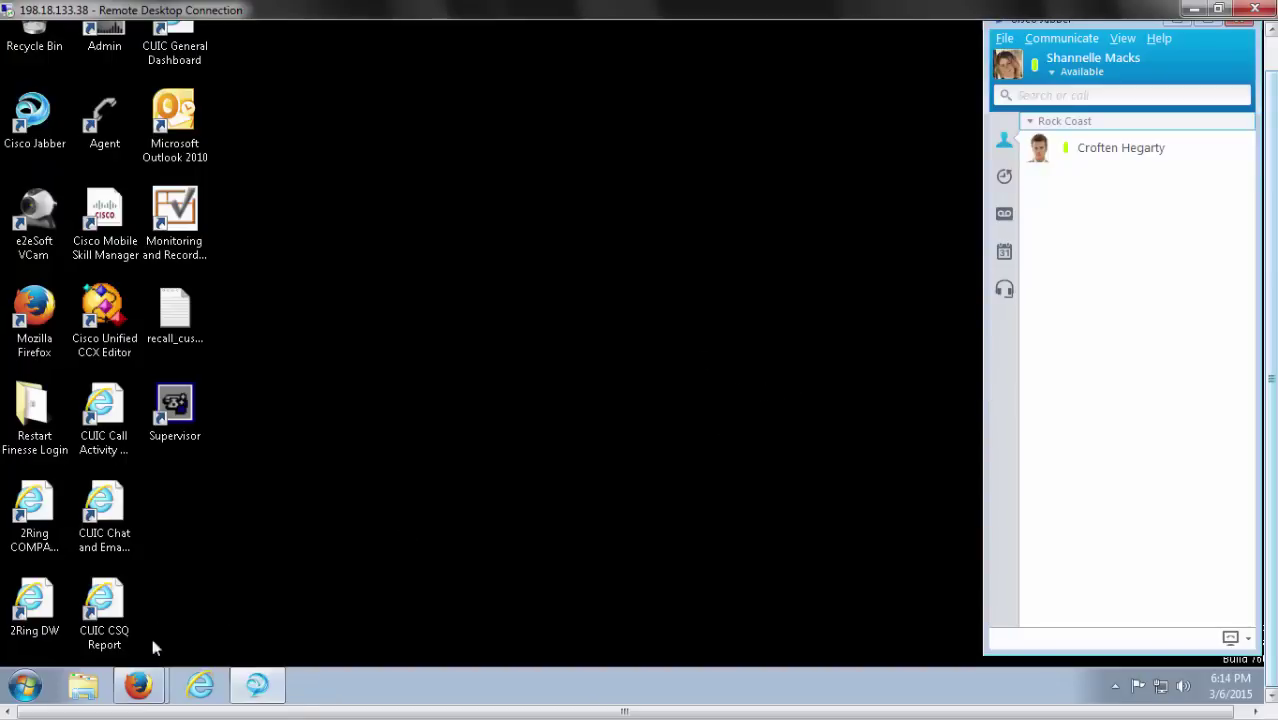
# Step: Sign in to the Finesse supervisor desktop with extension 1081 and the account password
pyautogui.moveTo(145, 688)
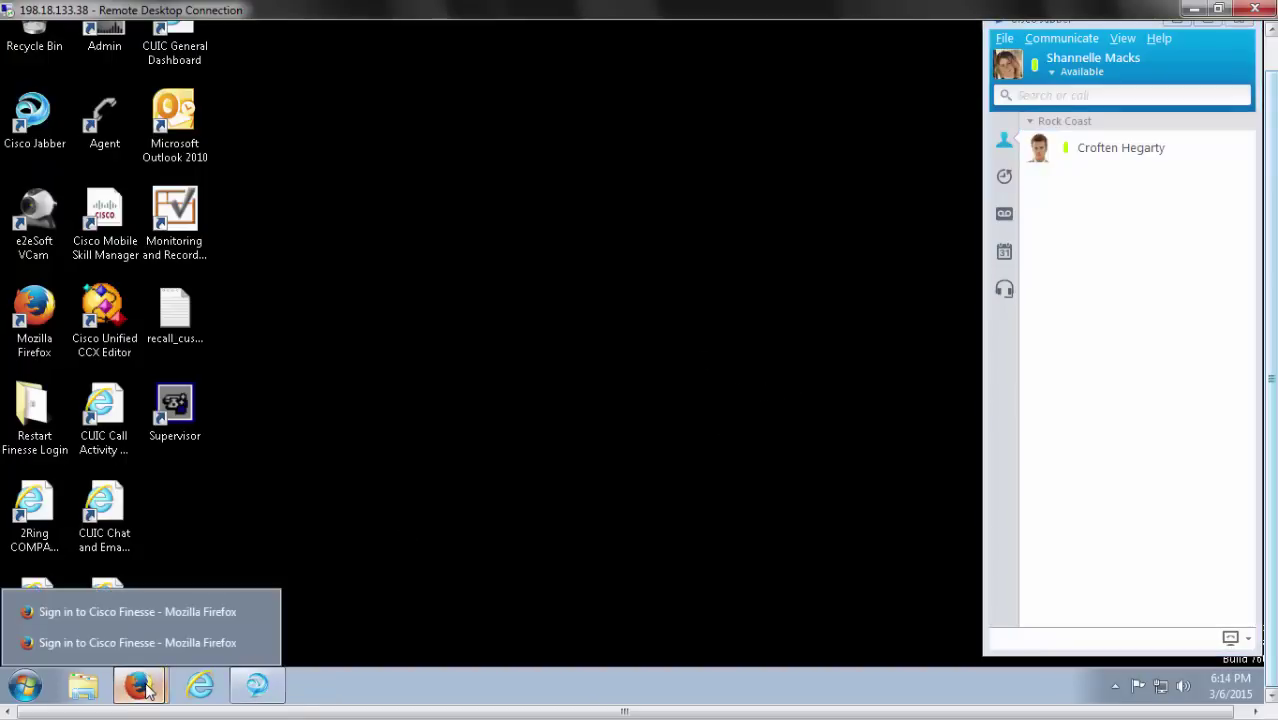
pyautogui.click(142, 615)
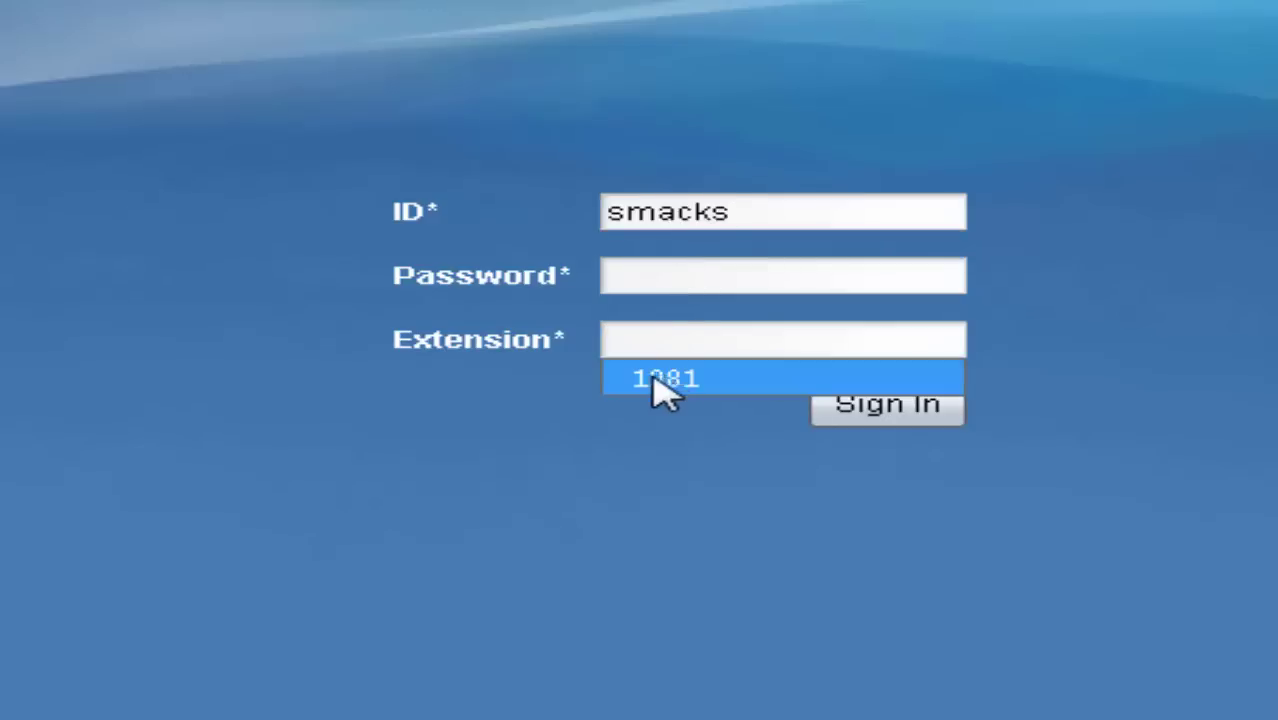
pyautogui.click(665, 382)
pyautogui.click(685, 277)
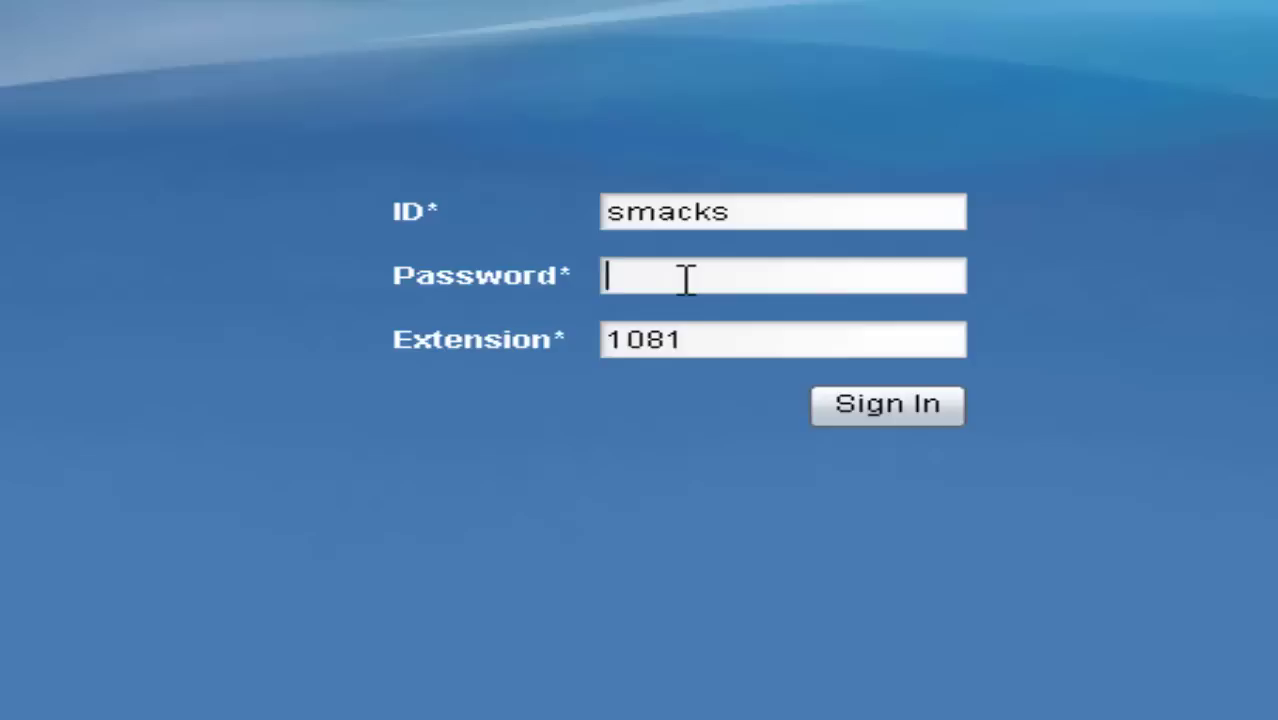
pyautogui.write('********')
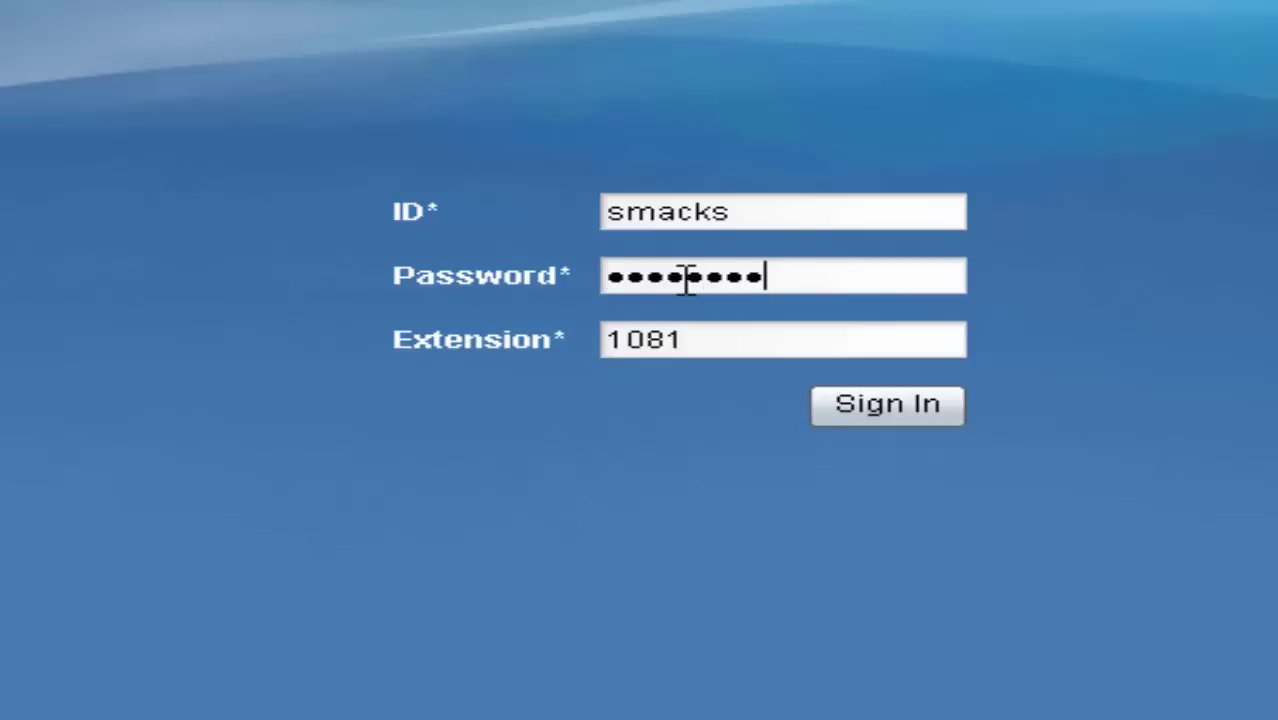
pyautogui.press('Return')
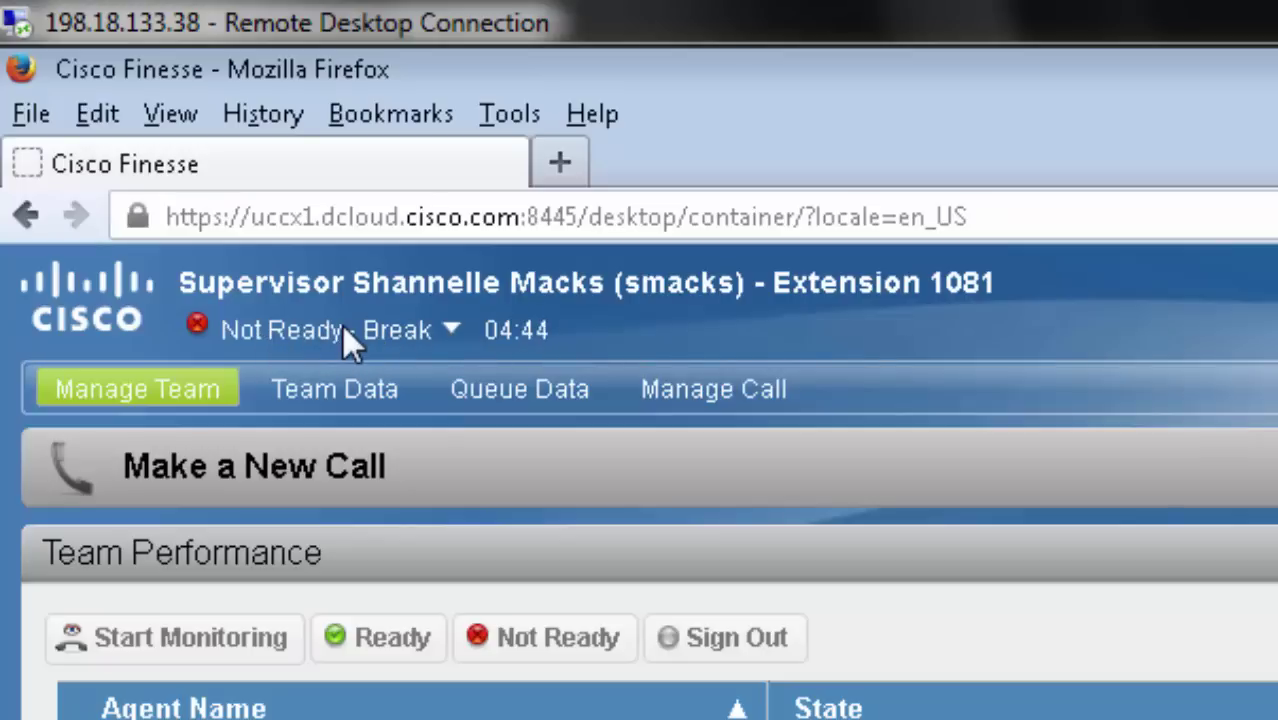
pyautogui.click(452, 335)
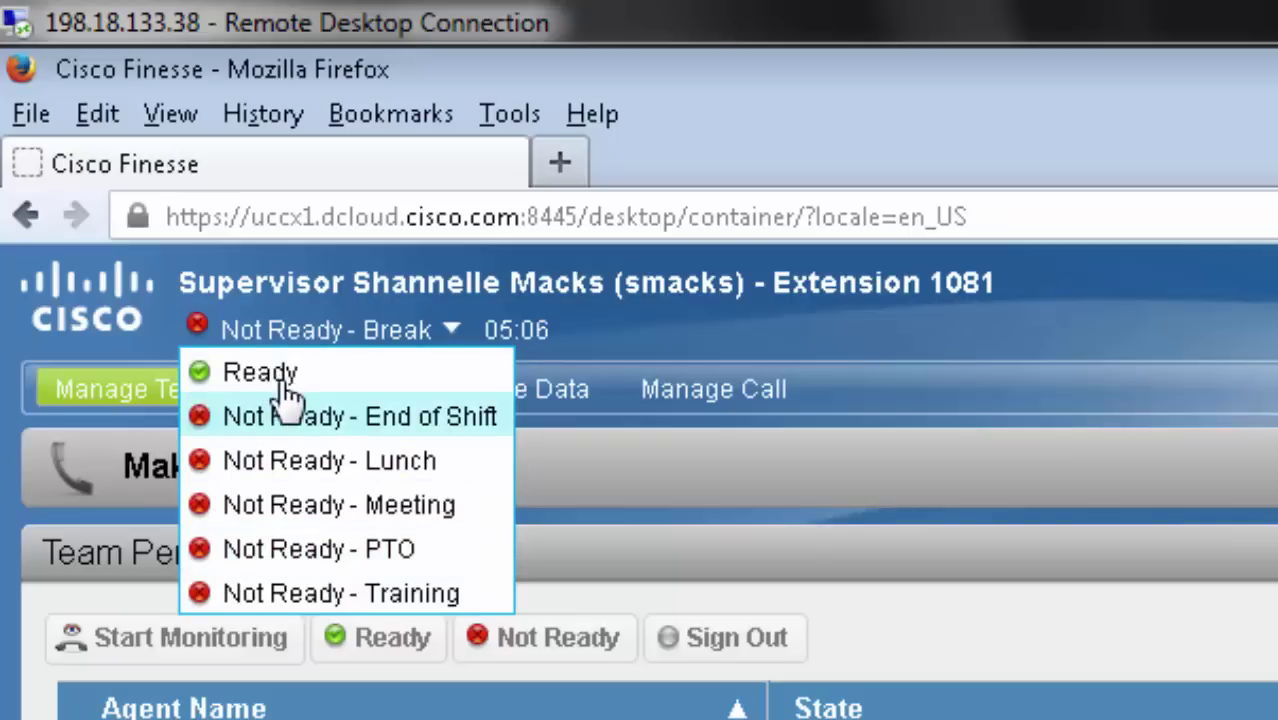
pyautogui.click(380, 648)
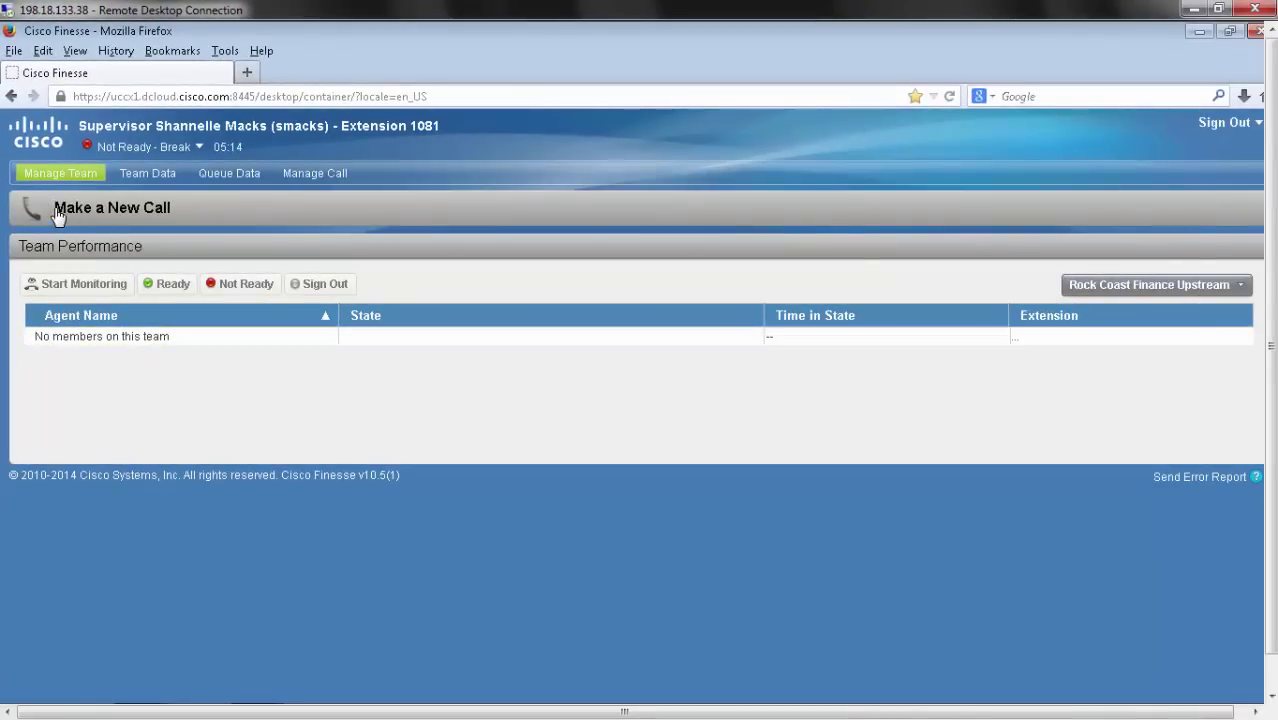
pyautogui.click(58, 212)
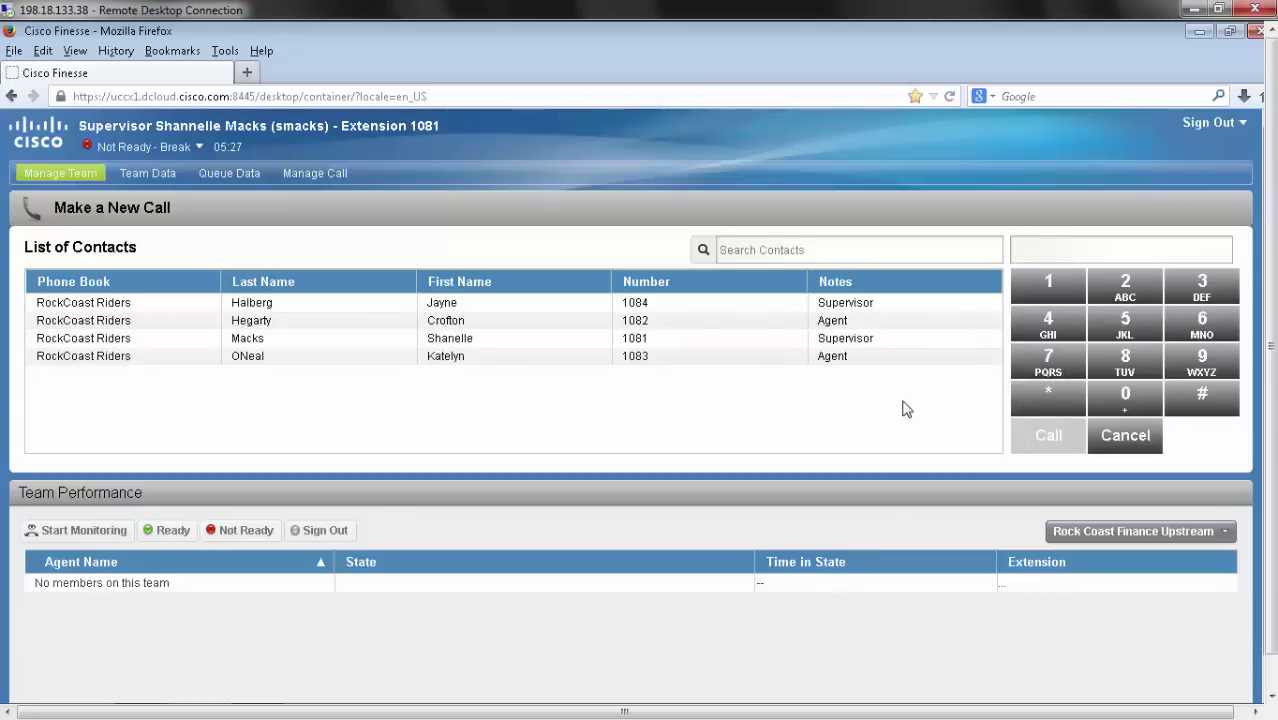
pyautogui.click(150, 308)
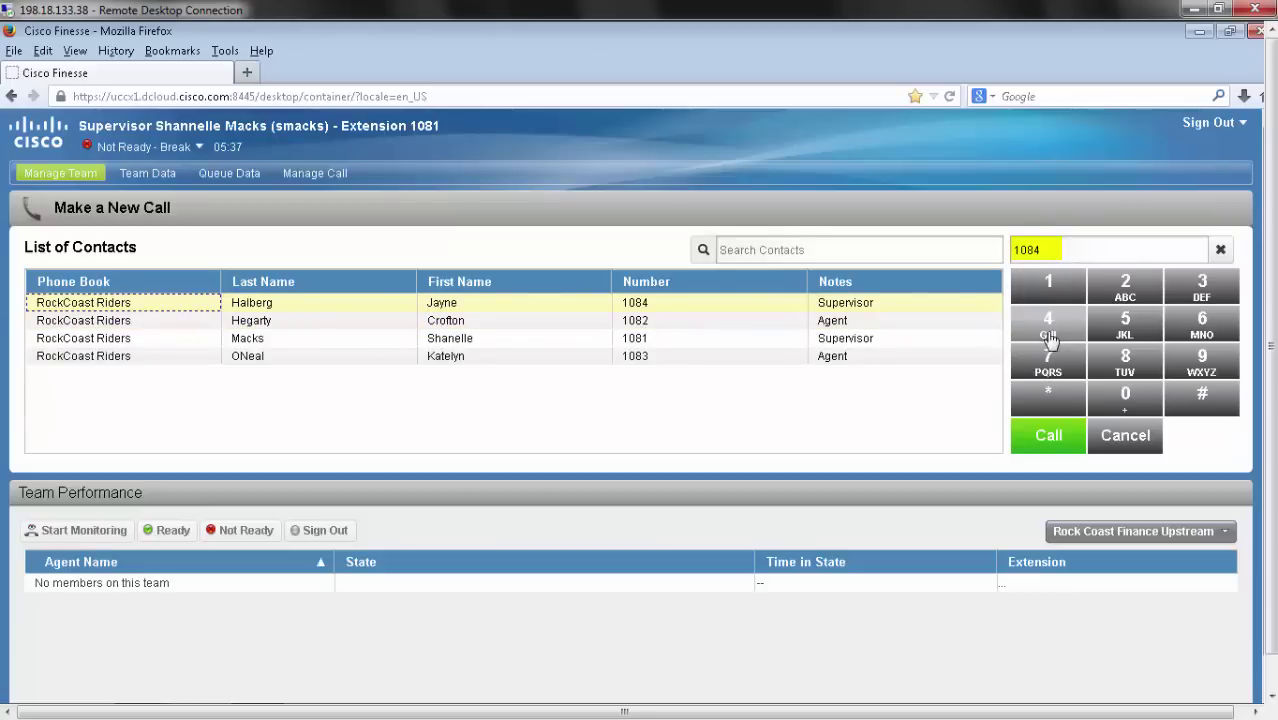
pyautogui.click(1219, 249)
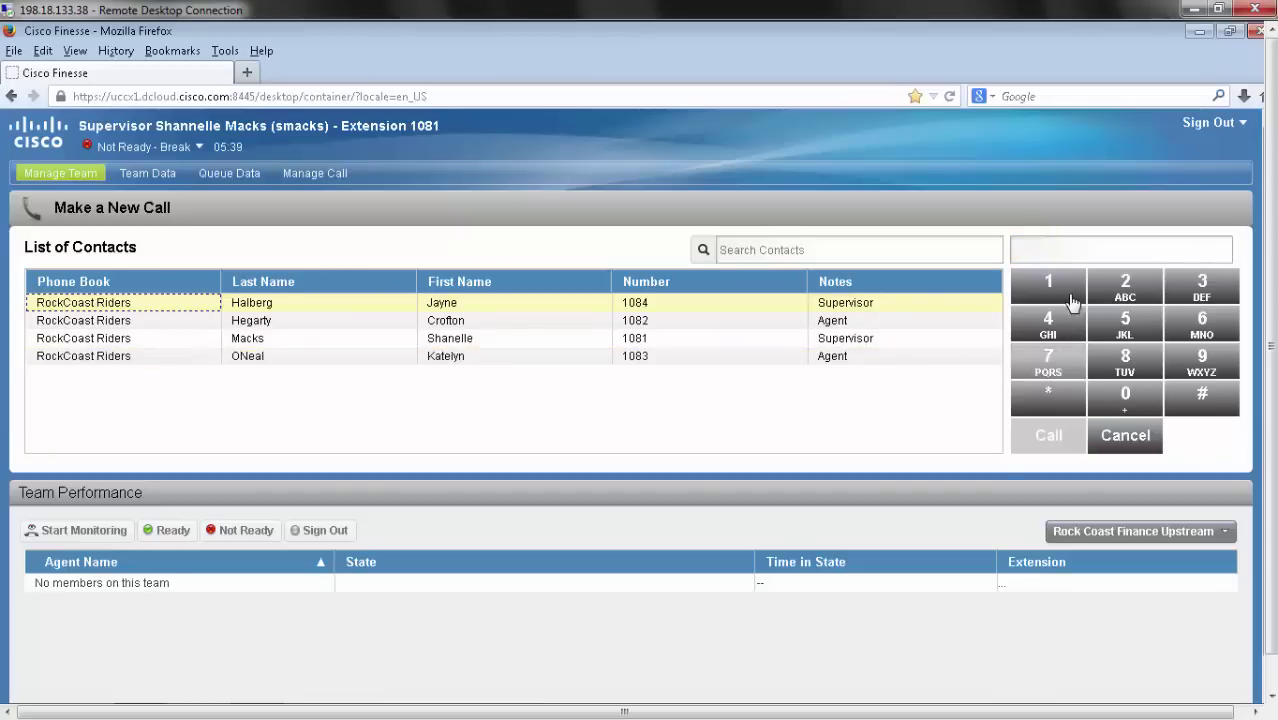
pyautogui.click(1071, 302)
pyautogui.click(1127, 400)
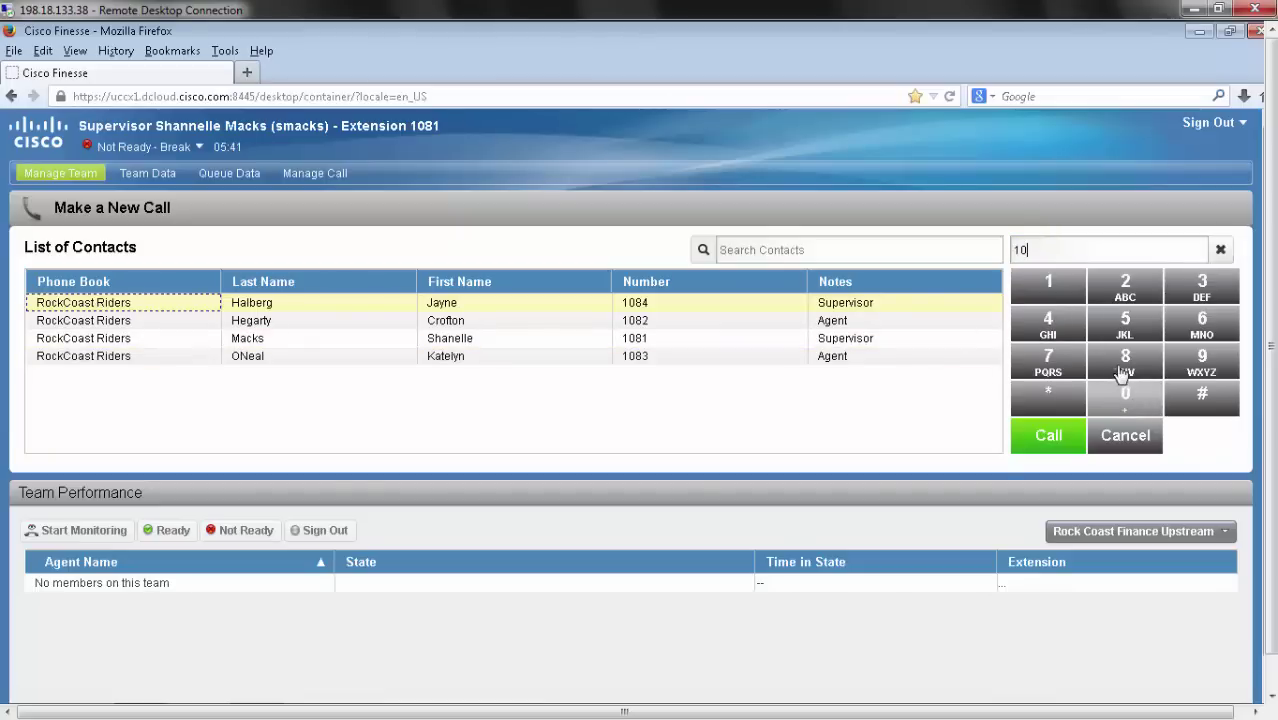
pyautogui.click(1122, 370)
pyautogui.click(1048, 325)
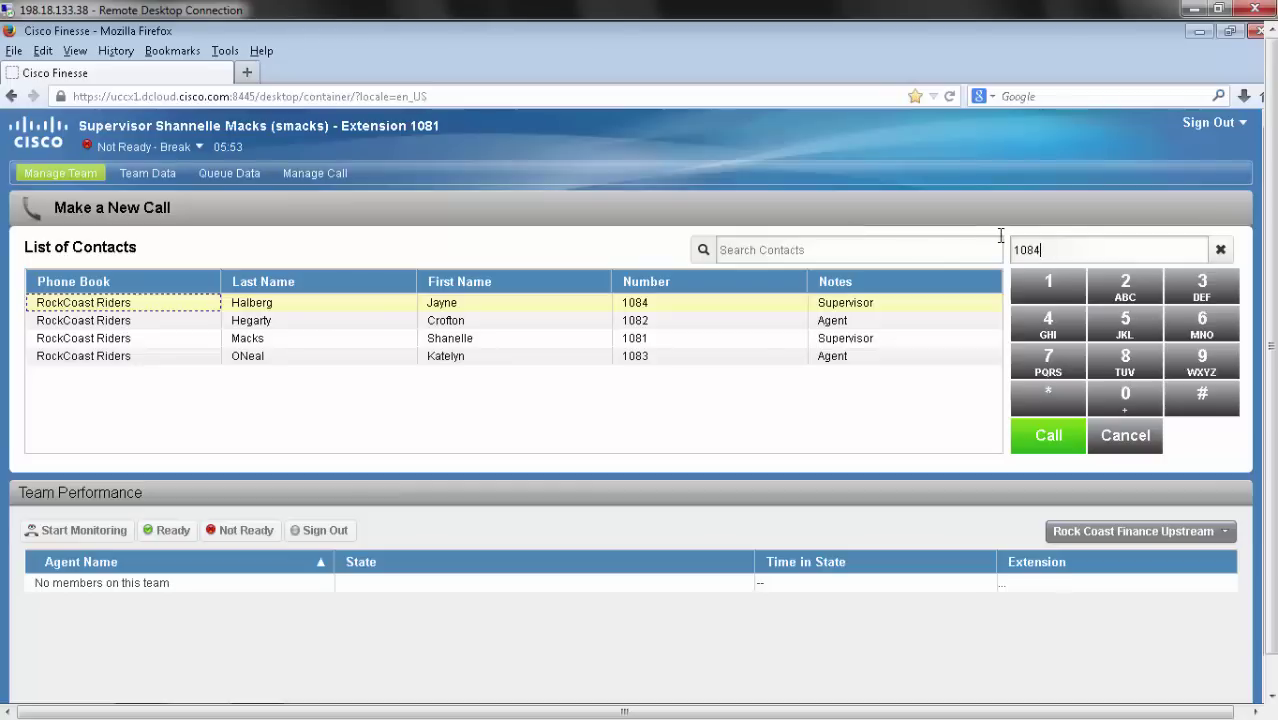
pyautogui.press('Return')
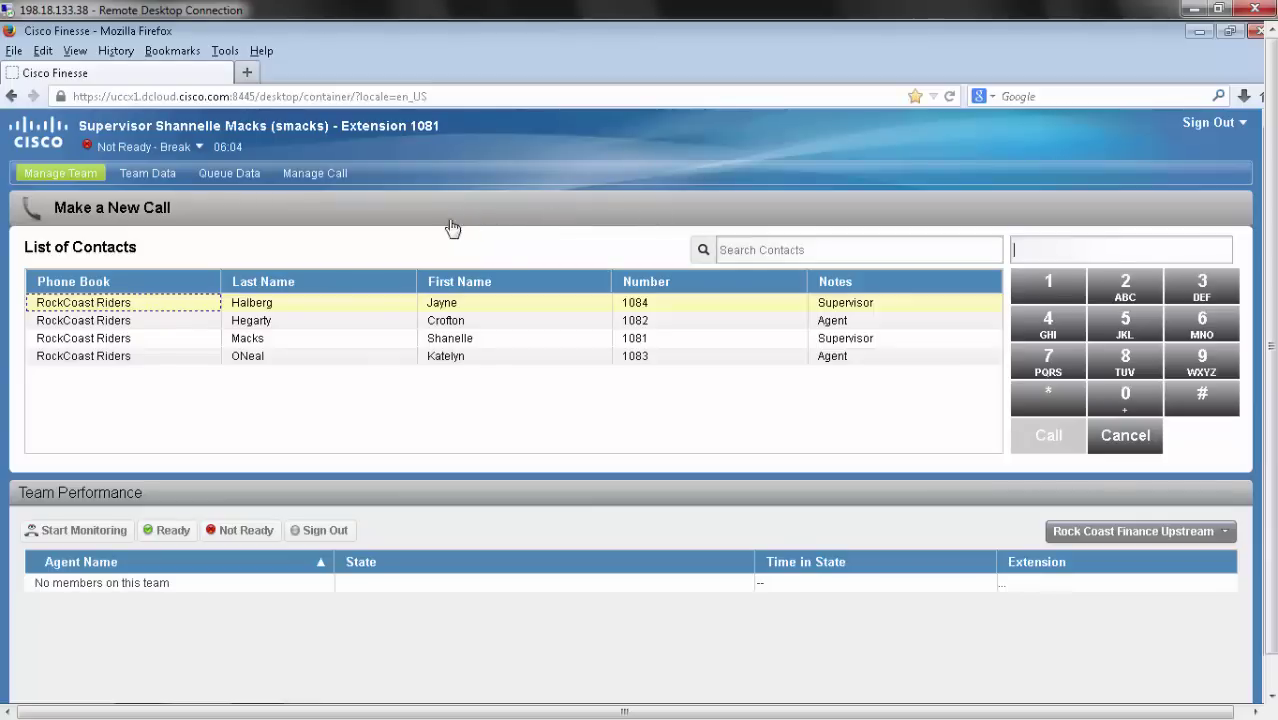
pyautogui.click(105, 211)
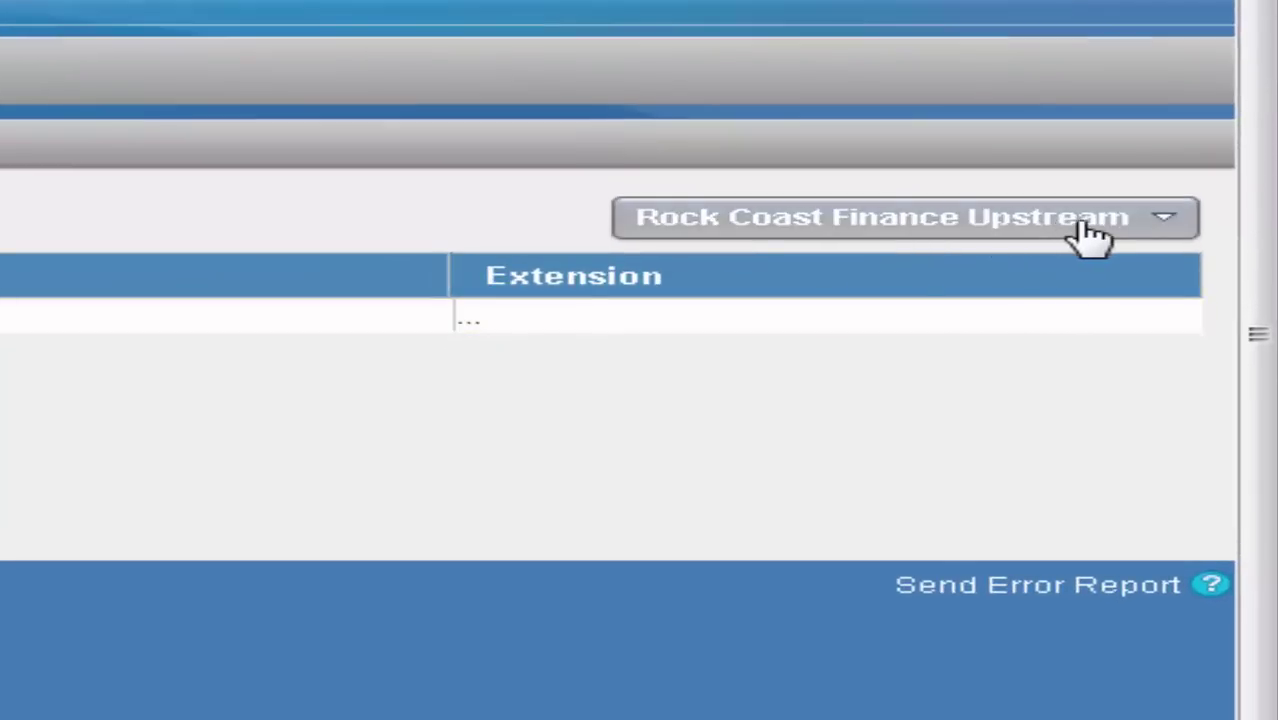
# Step: Show the Rock Coast Riders Default team in Team Performance, listing its five agents
pyautogui.click(1092, 234)
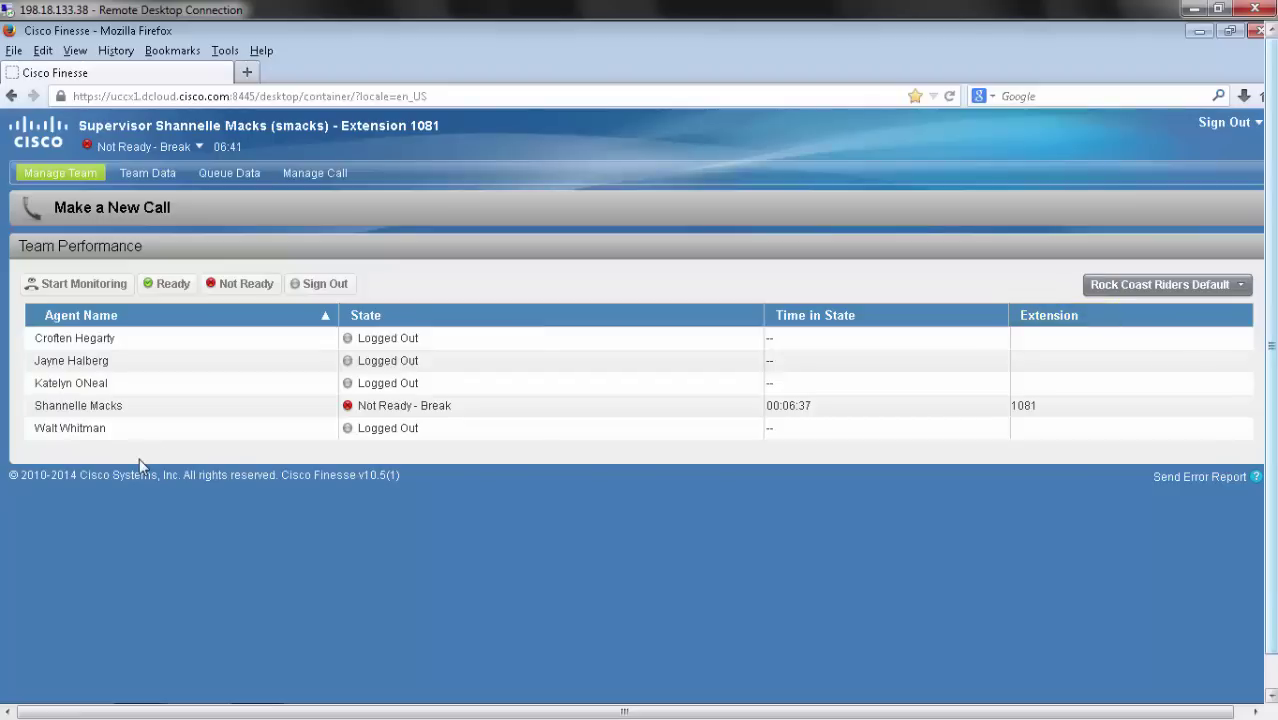
pyautogui.click(97, 345)
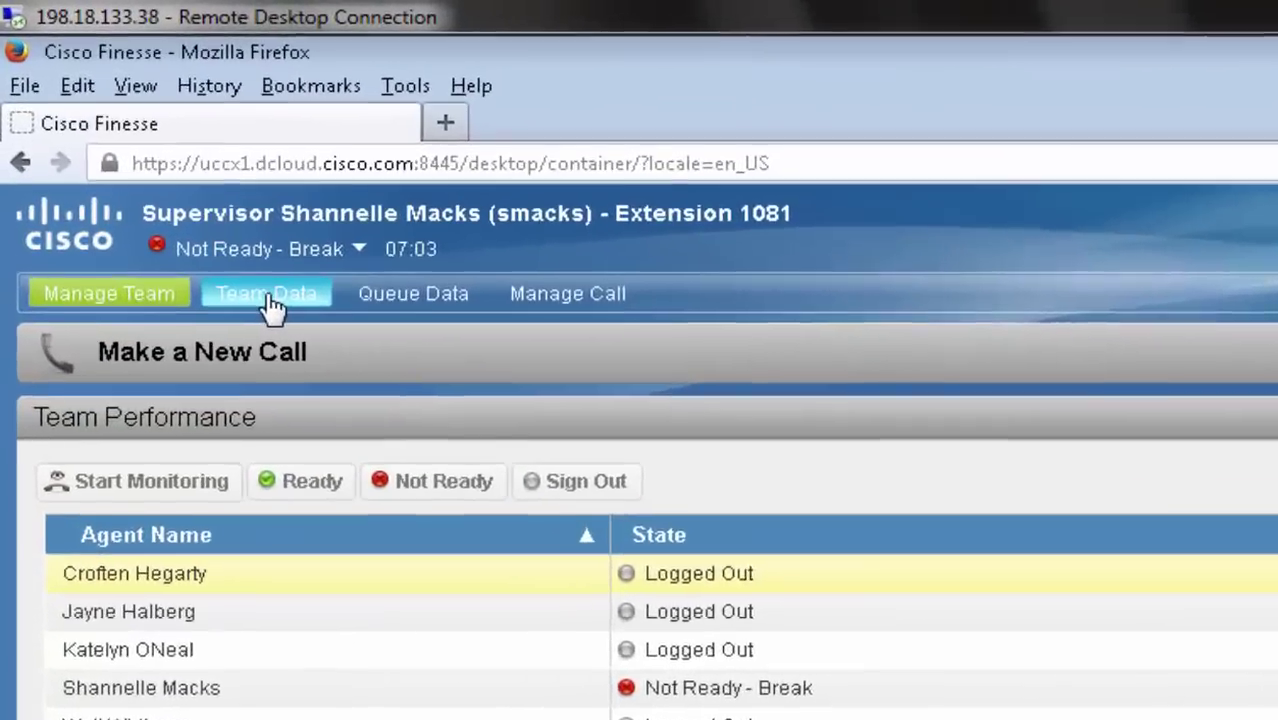
# Step: Review the Team Data summary reports, then show the Queue Data reports for the four CSQs
pyautogui.click(270, 305)
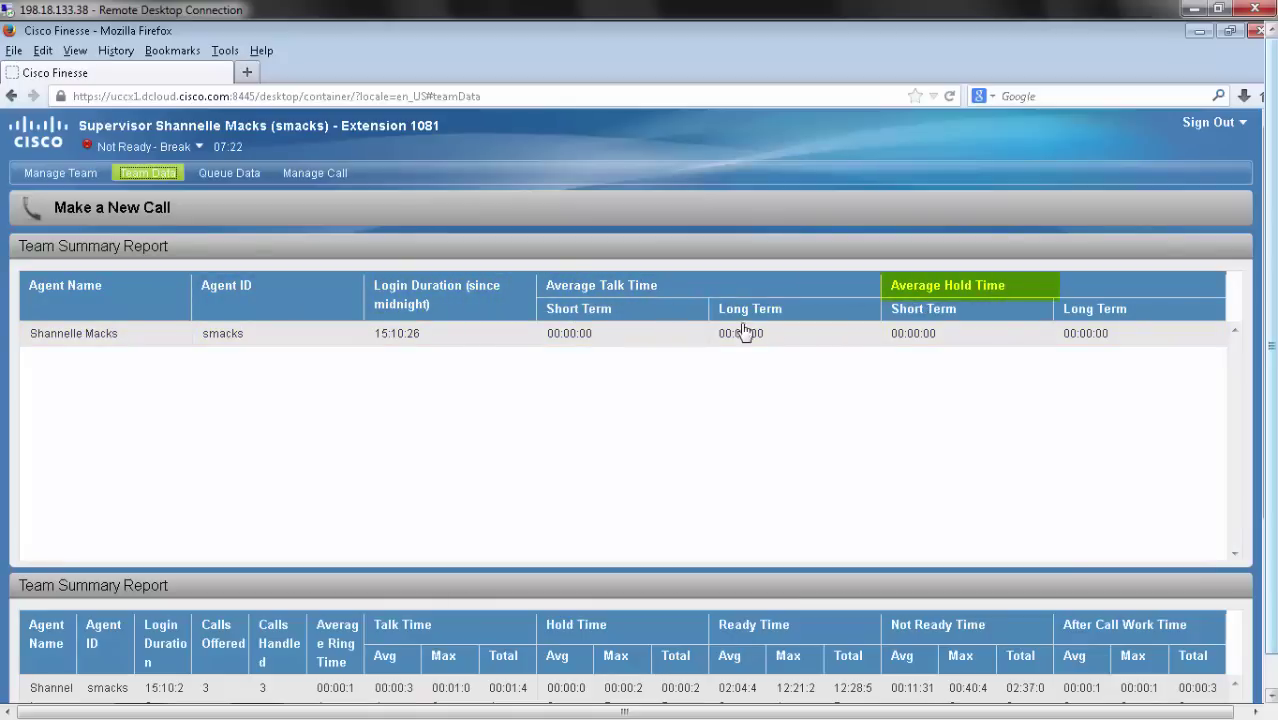
pyautogui.scroll(-4, 562, 285)
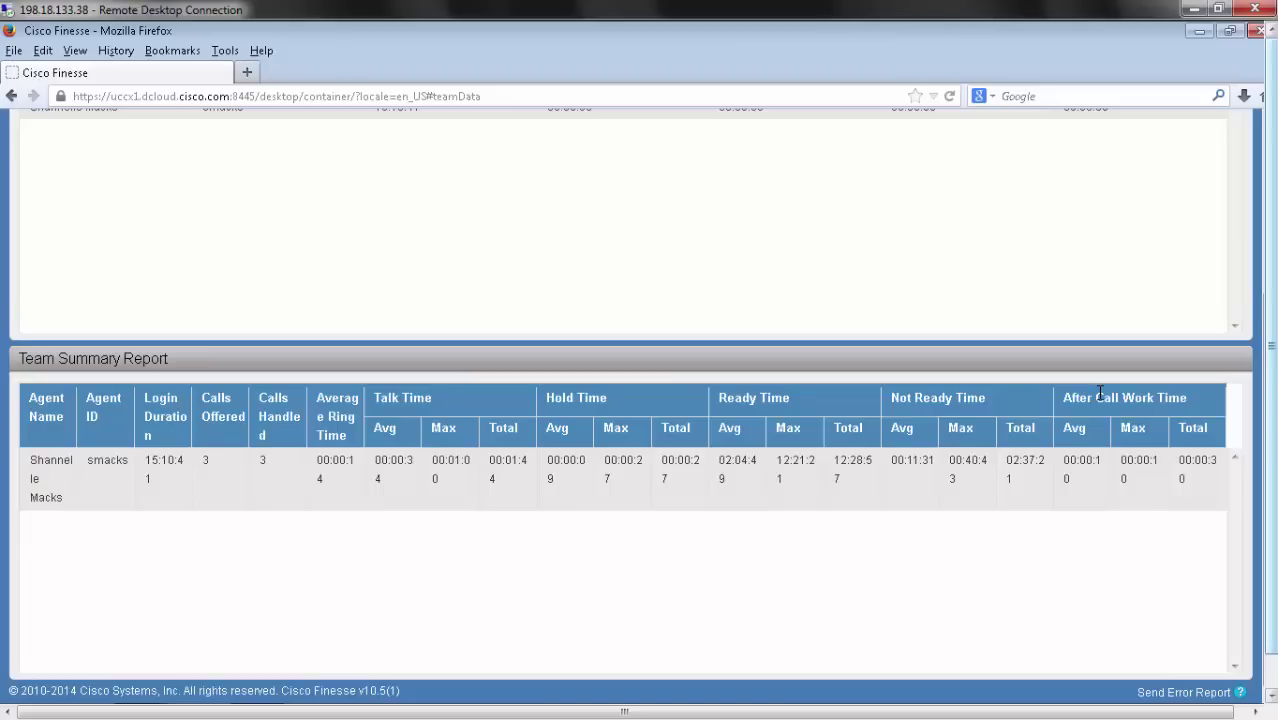
pyautogui.scroll(5, 245, 337)
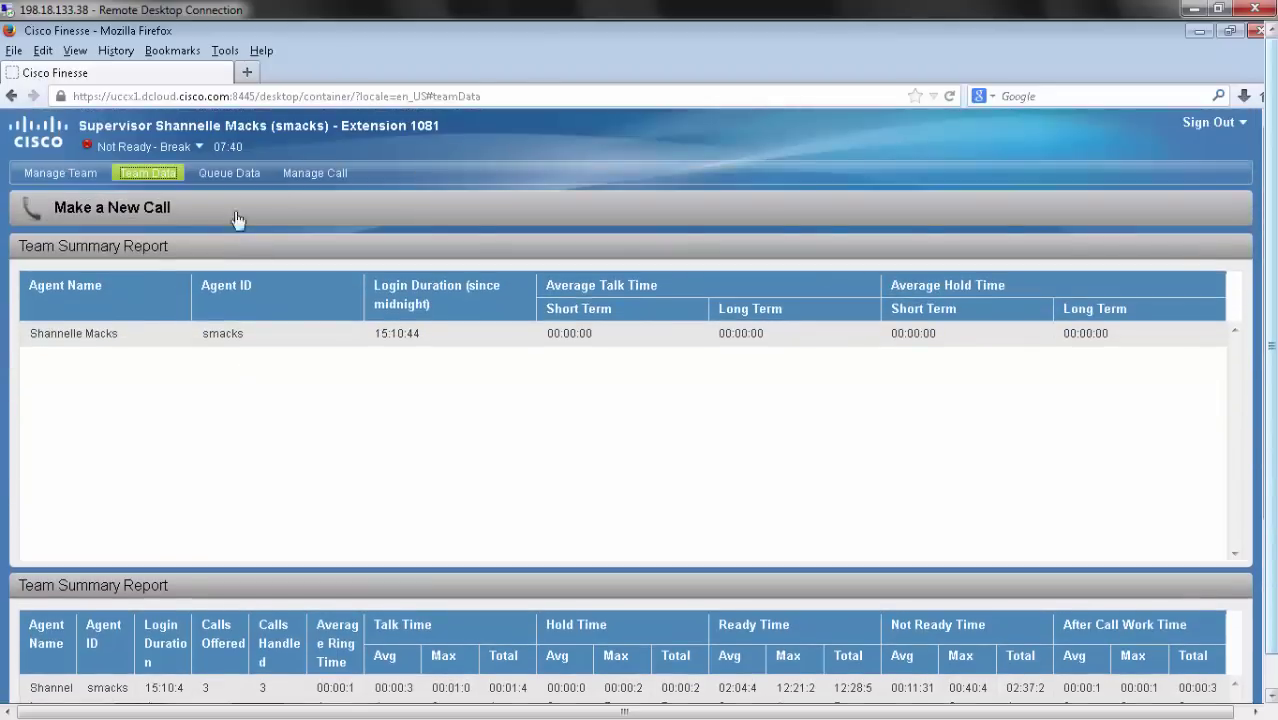
pyautogui.click(232, 177)
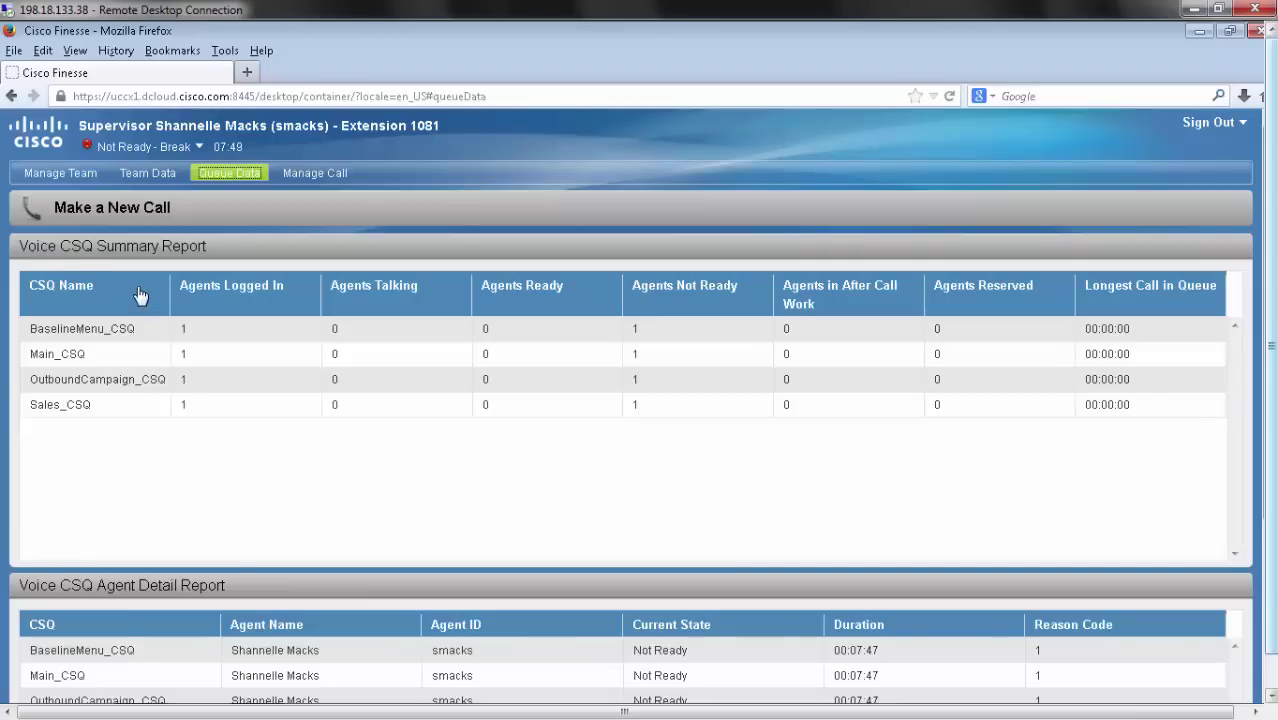
pyautogui.click(115, 379)
pyautogui.scroll(-4, 113, 330)
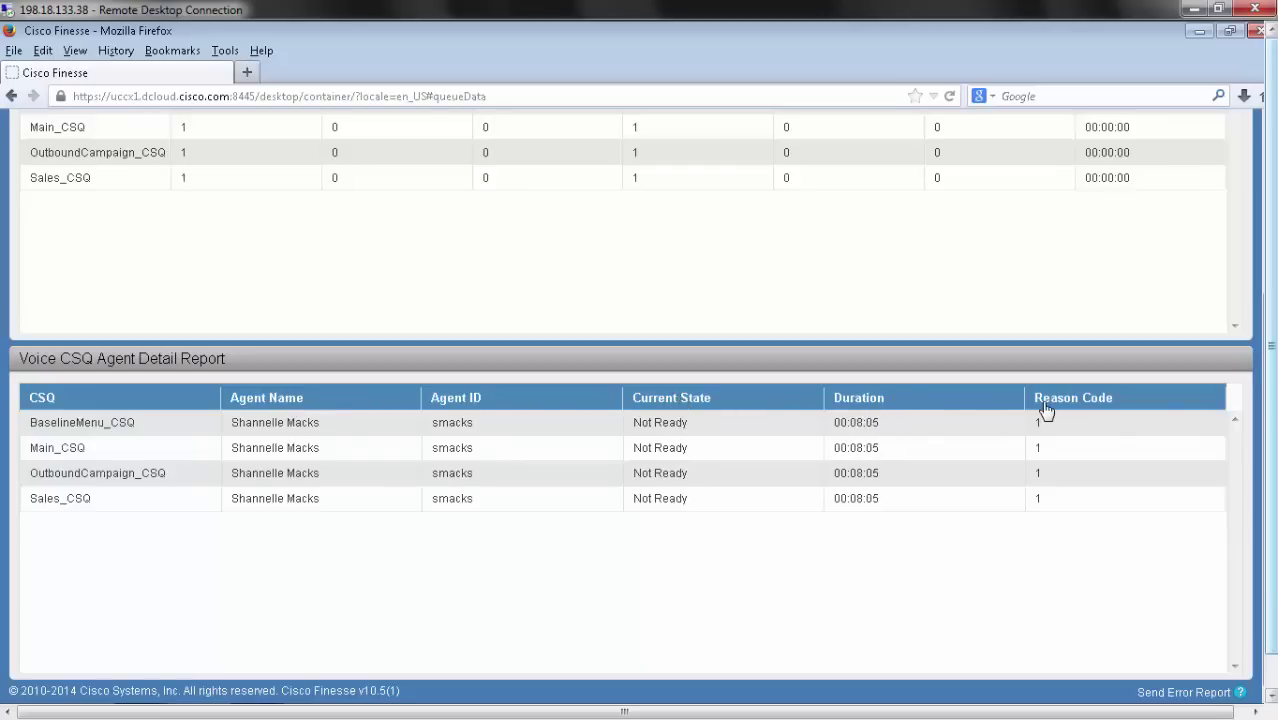
pyautogui.scroll(4, 400, 470)
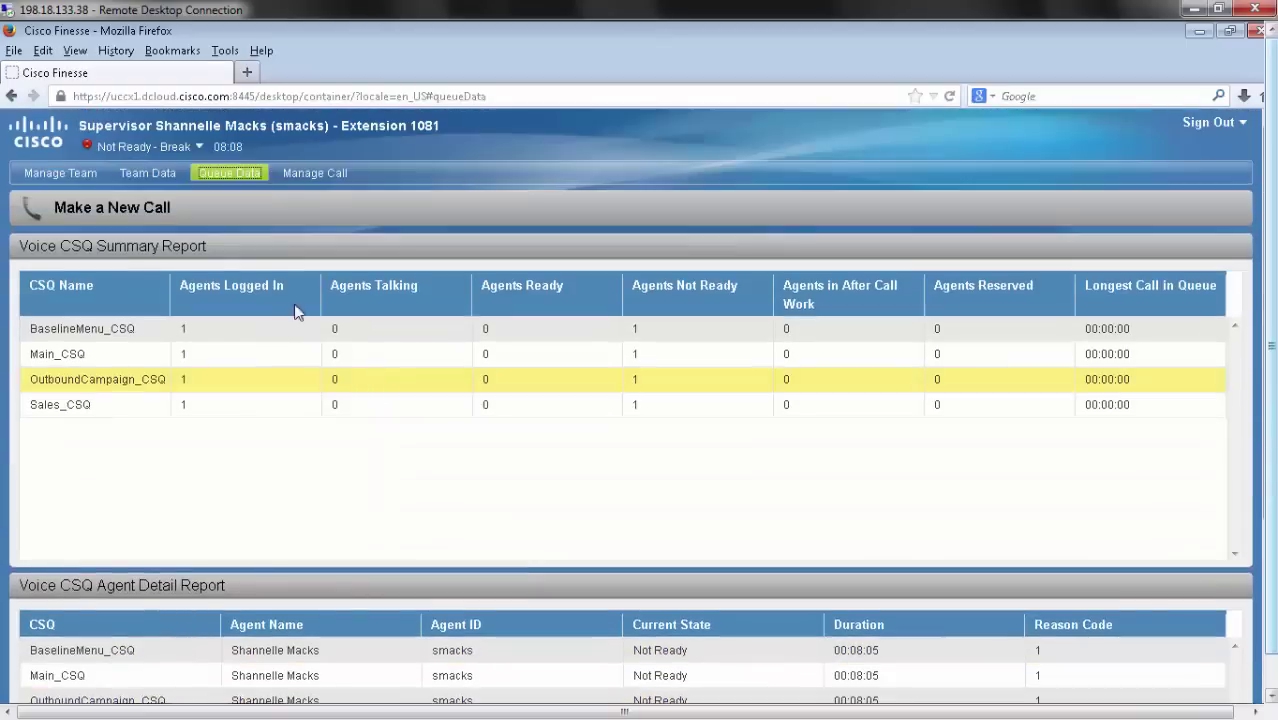
# Step: From the Manage Team view, set the supervisor's state to Ready
pyautogui.click(72, 177)
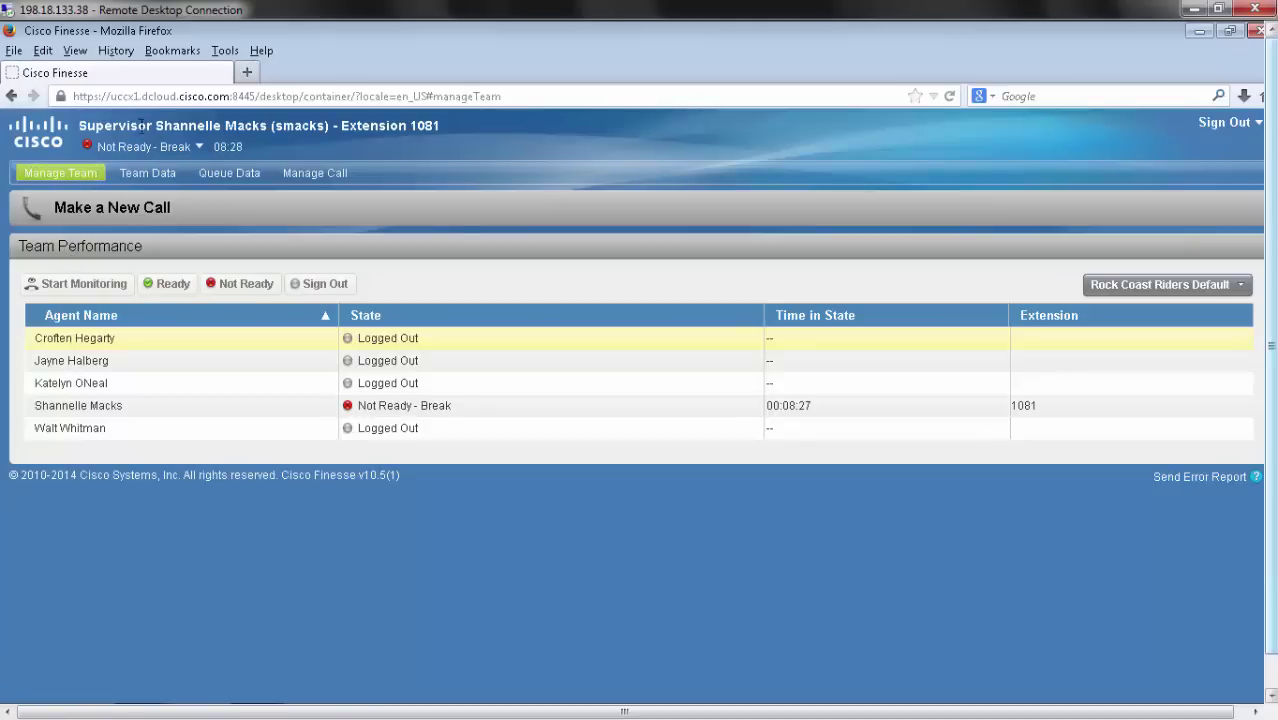
pyautogui.click(127, 148)
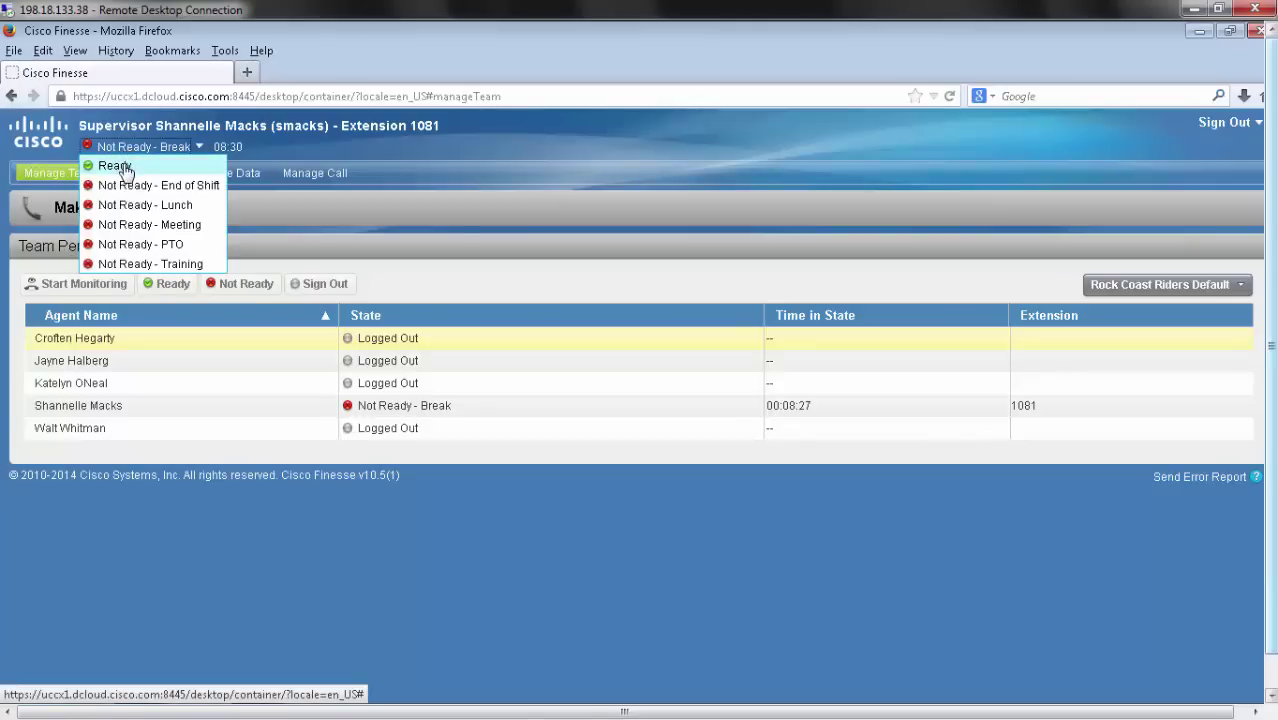
pyautogui.click(127, 170)
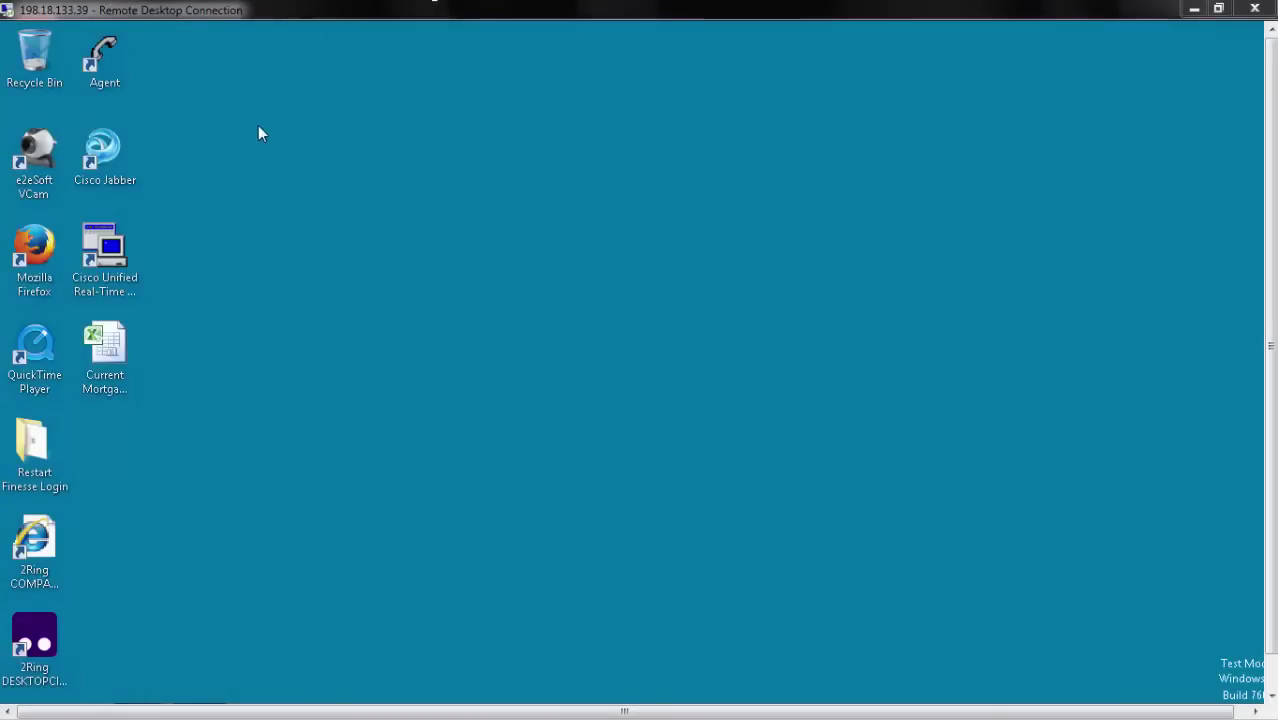
# Step: Launch Jabber on the agent's desktop and bring up the Finesse sign-in page in Firefox
pyautogui.doubleClick(108, 155)
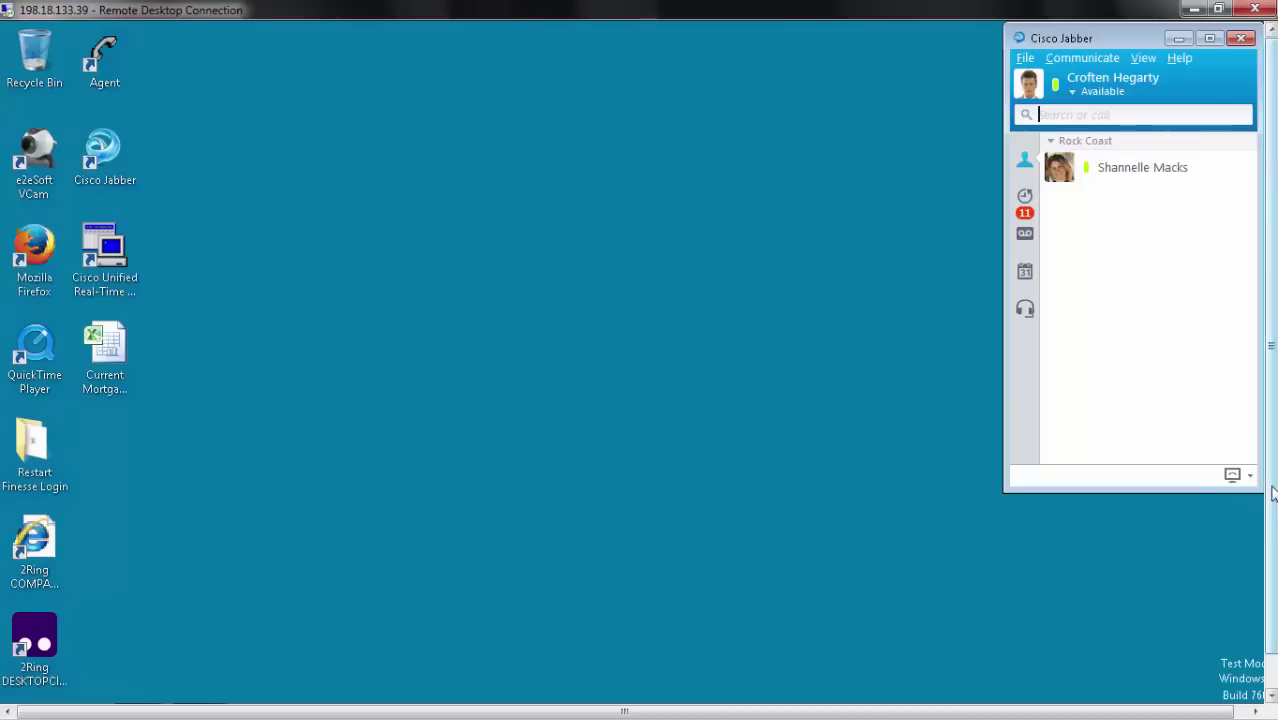
pyautogui.moveTo(138, 685)
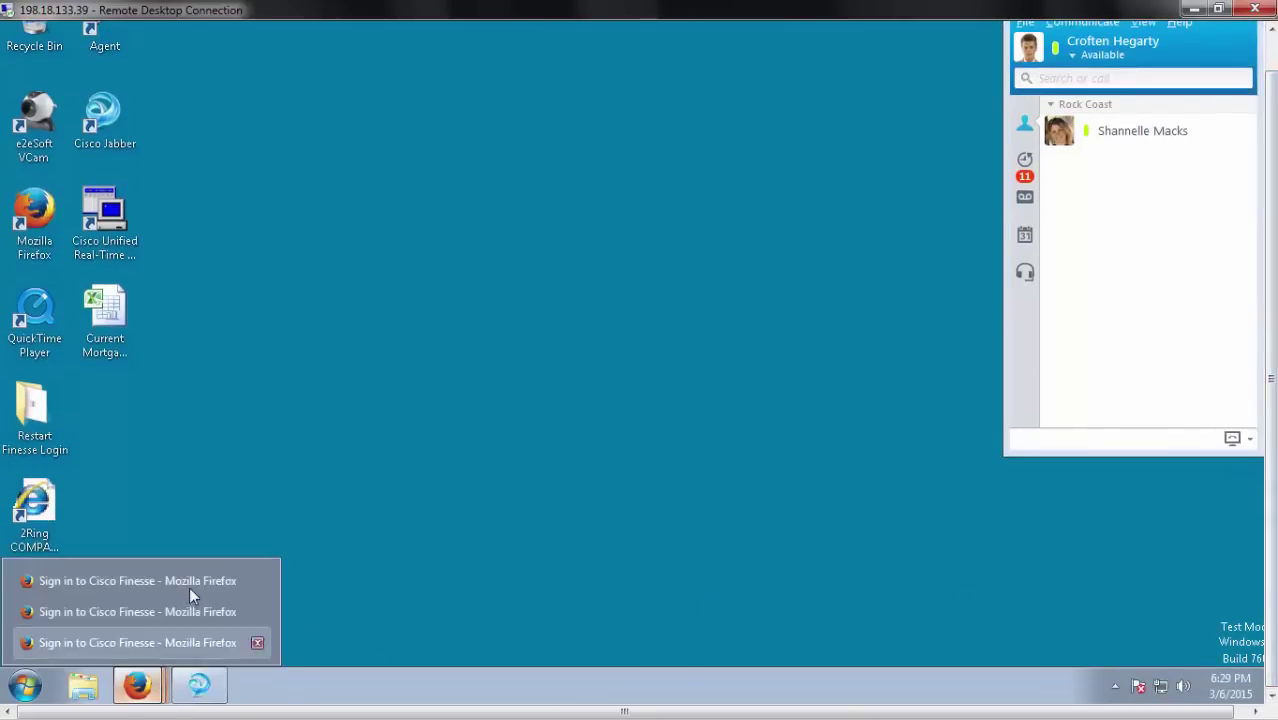
pyautogui.click(190, 583)
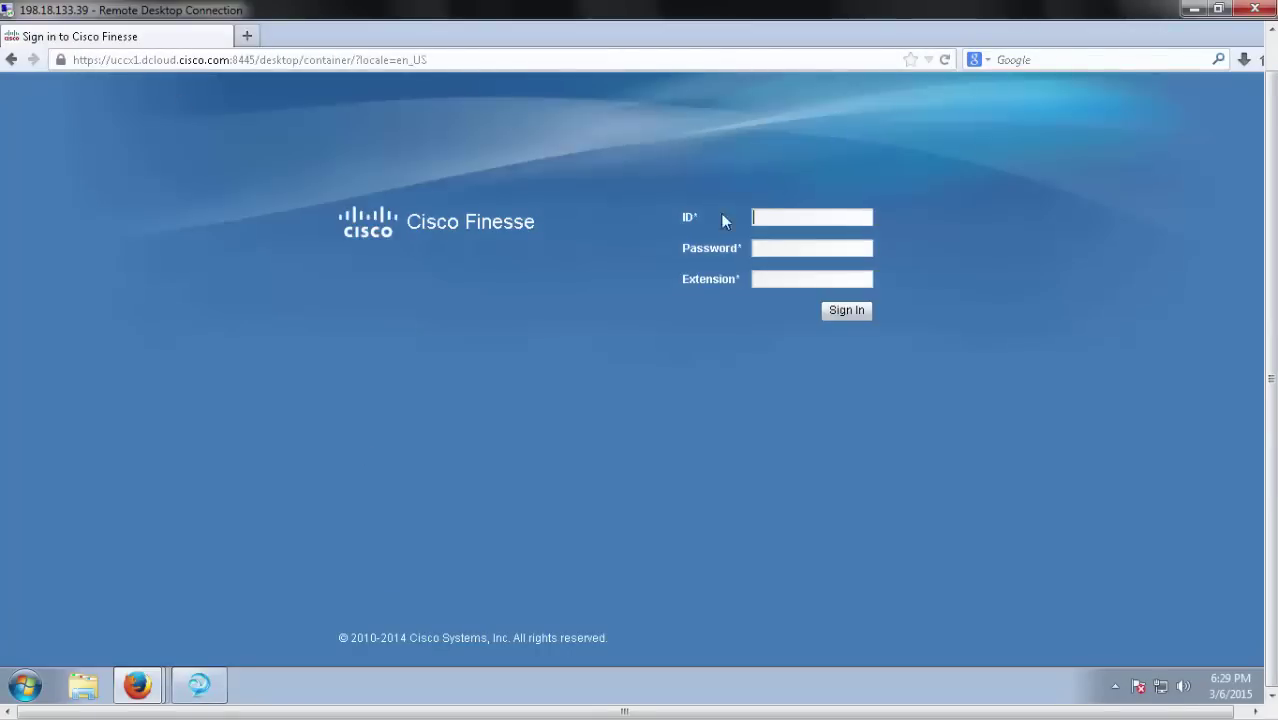
# Step: Sign in to the agent desktop on extension 1082 using the saved ID and the password
pyautogui.click(791, 217)
pyautogui.click(787, 238)
pyautogui.click(774, 279)
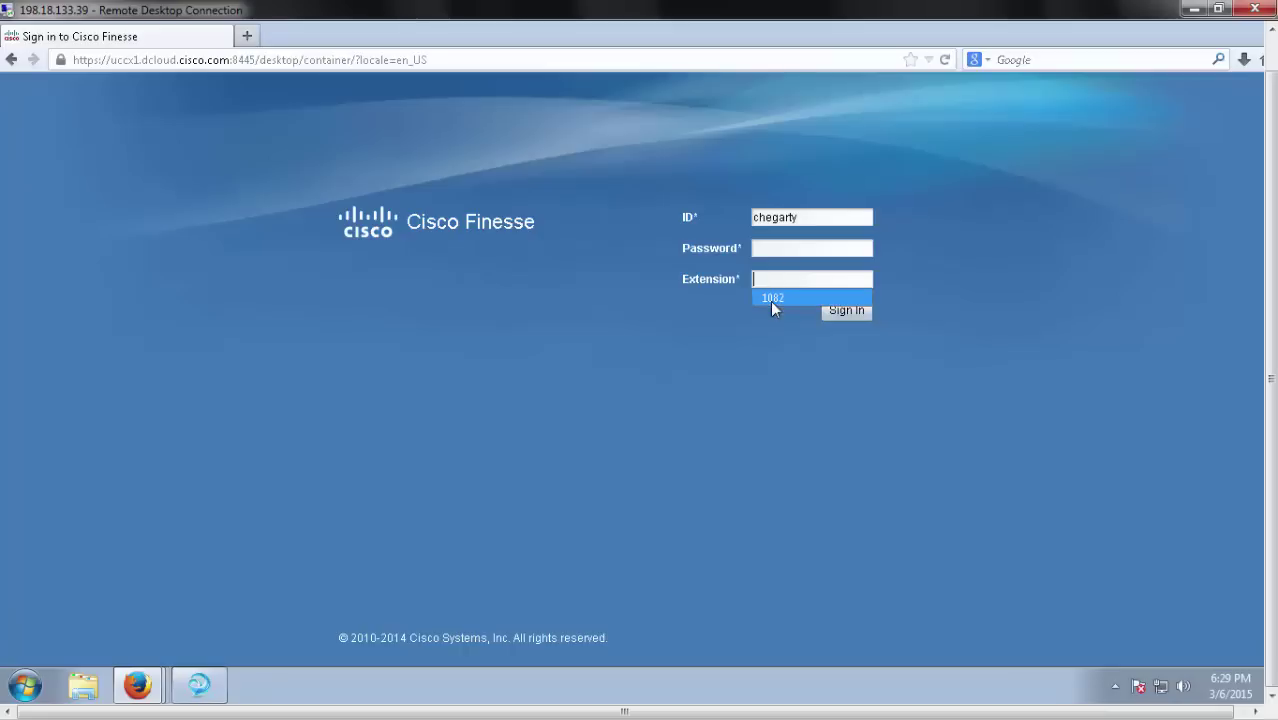
pyautogui.click(770, 301)
pyautogui.click(788, 242)
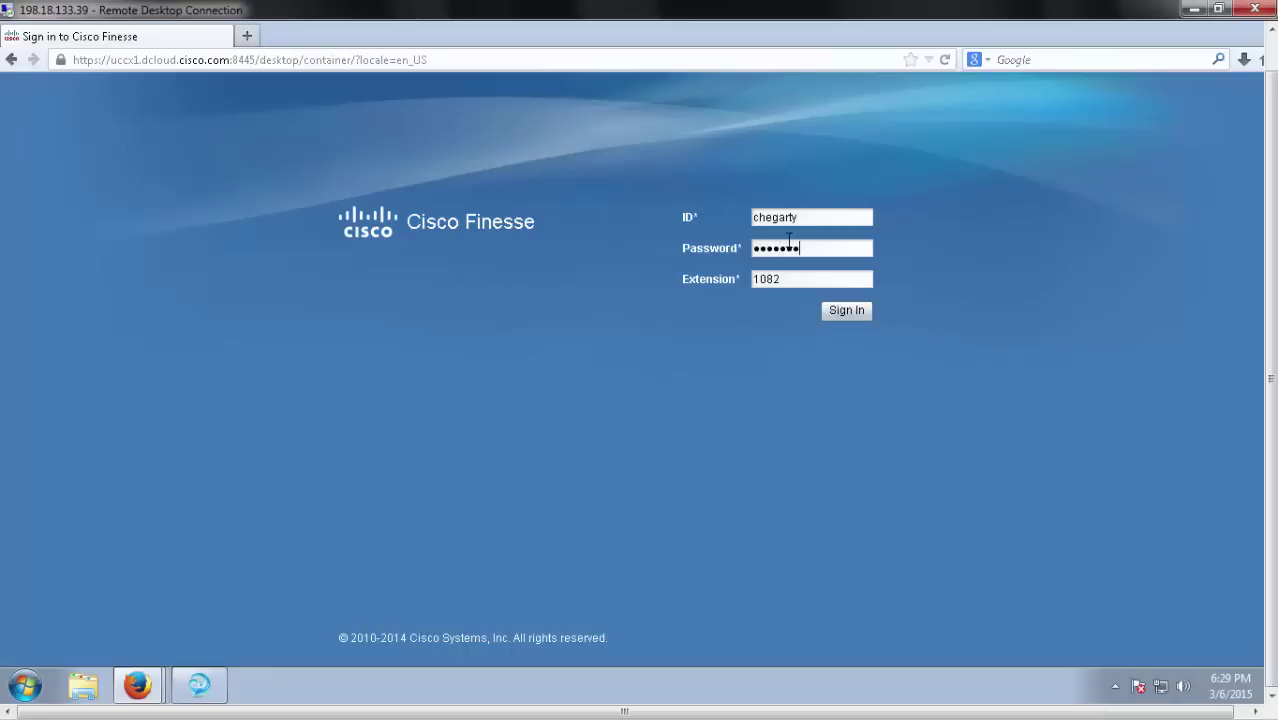
pyautogui.press('Return')
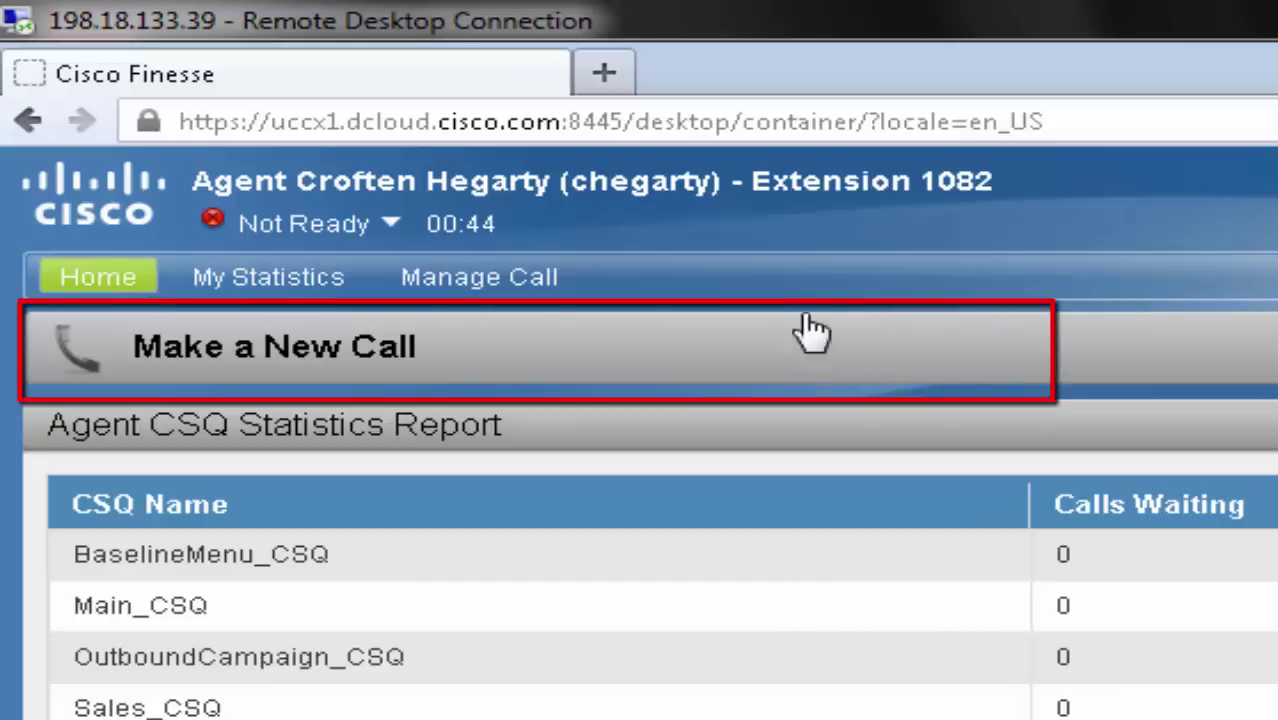
pyautogui.click(310, 355)
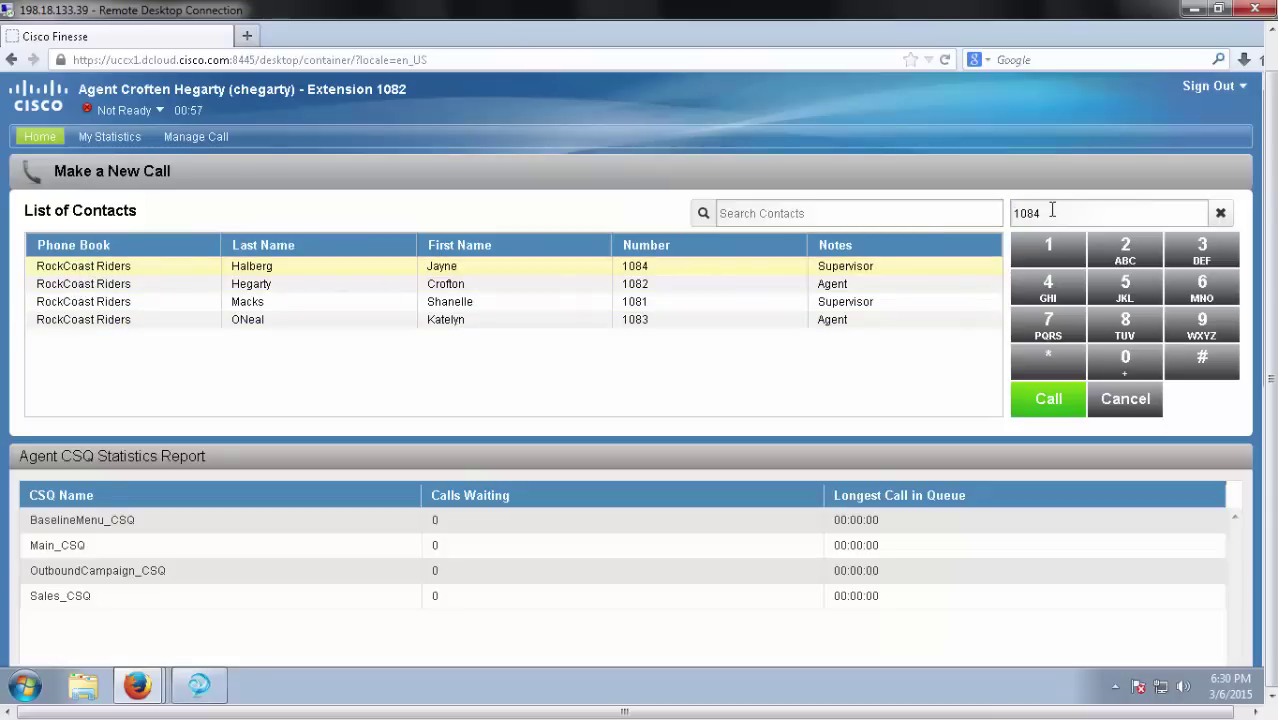
pyautogui.moveTo(1052, 210); pyautogui.dragTo(926, 209)
pyautogui.click(1220, 213)
pyautogui.click(1048, 256)
pyautogui.click(1125, 325)
pyautogui.click(1122, 252)
pyautogui.click(1221, 216)
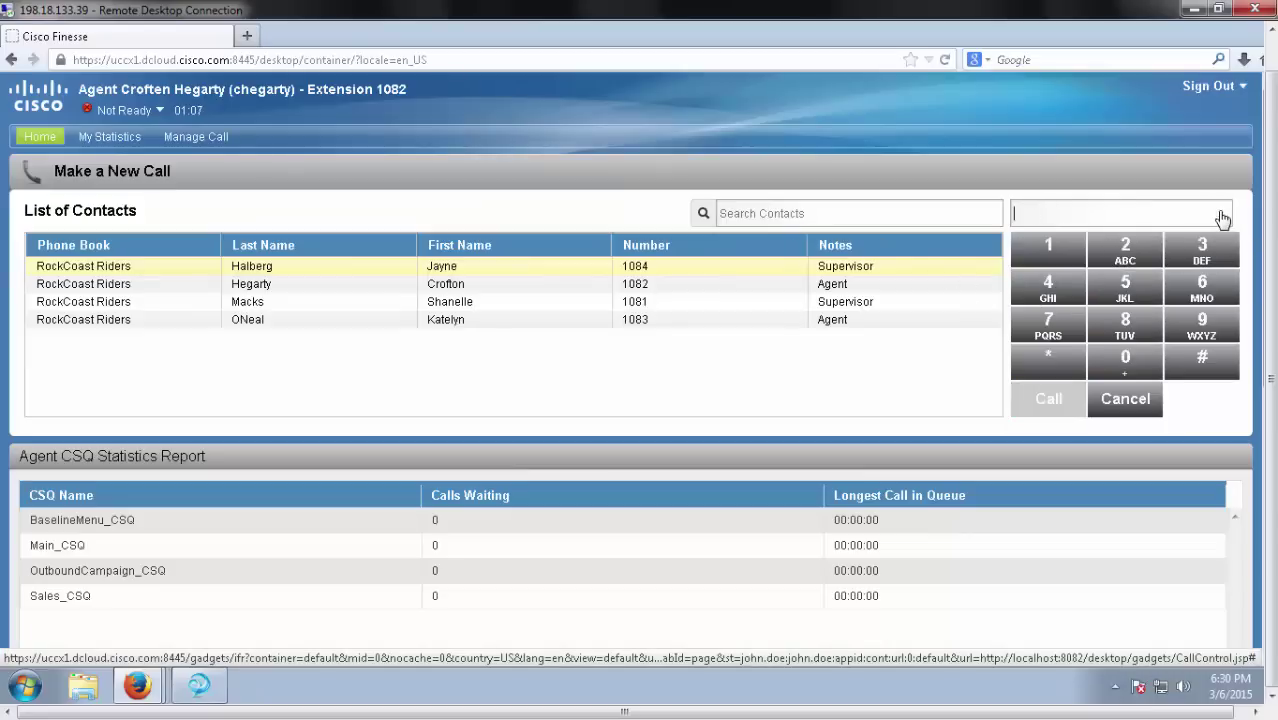
pyautogui.click(199, 178)
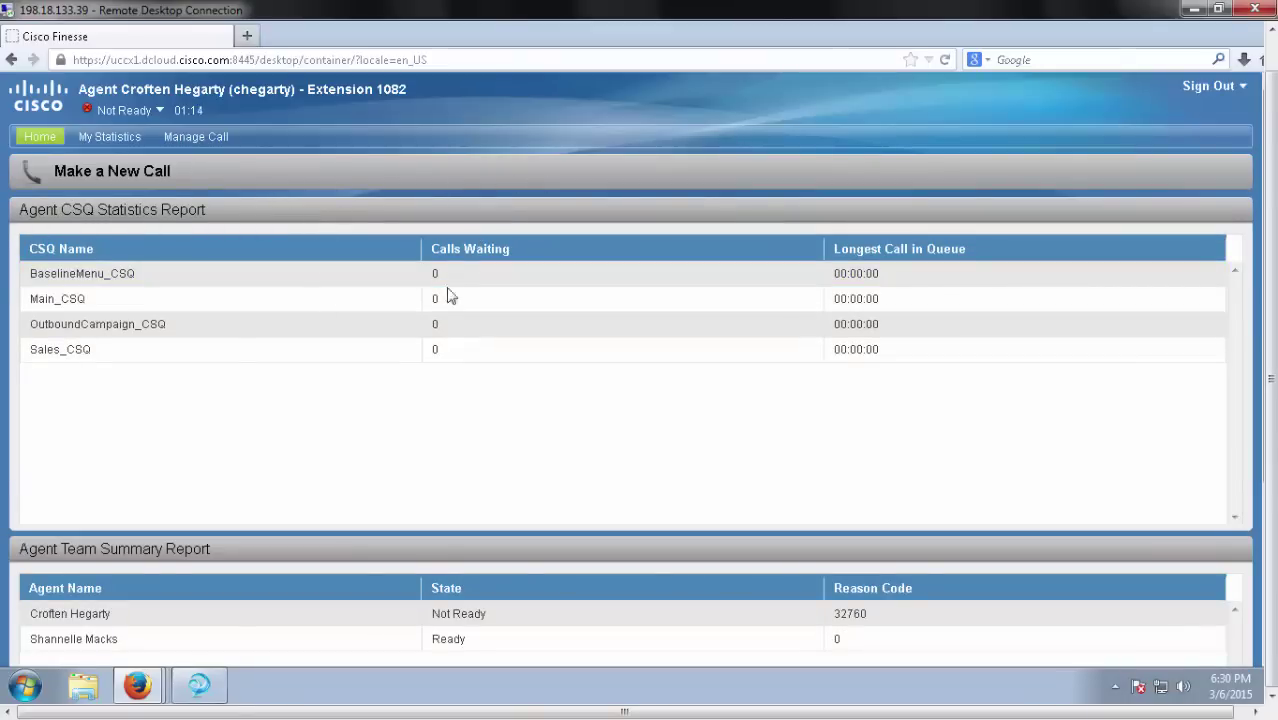
pyautogui.scroll(-5, 448, 291)
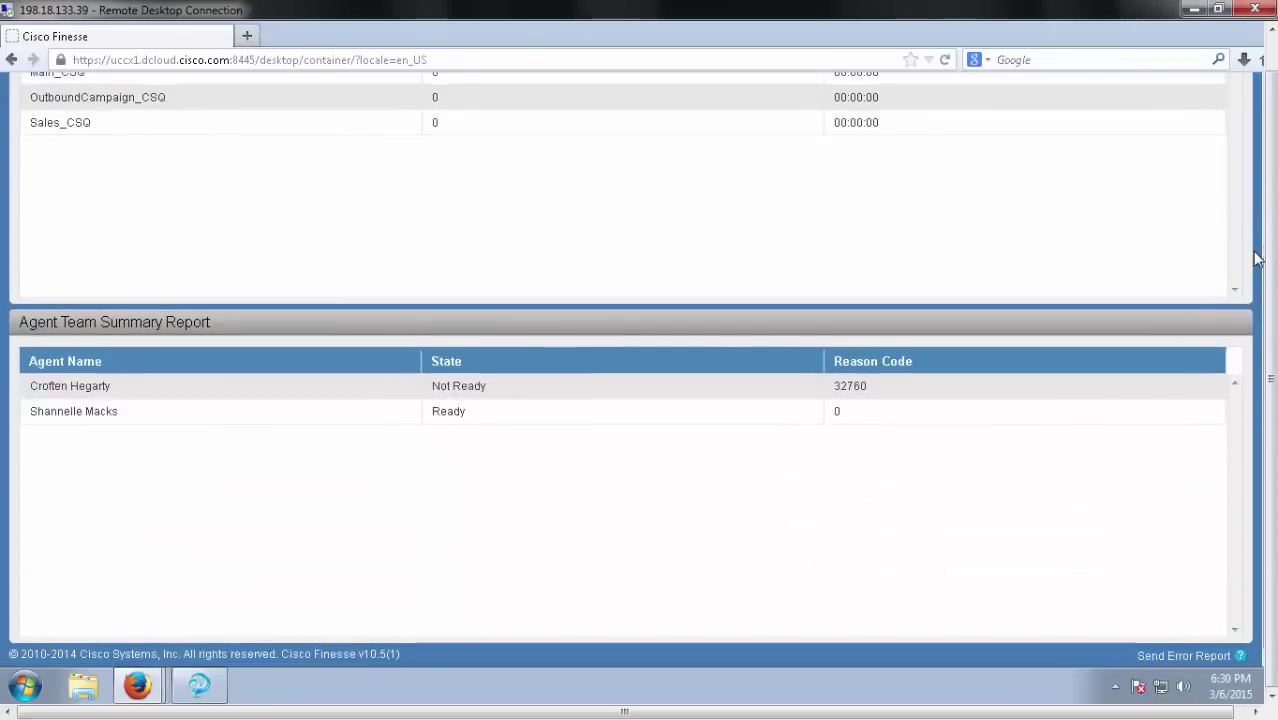
pyautogui.scroll(5, 1207, 294)
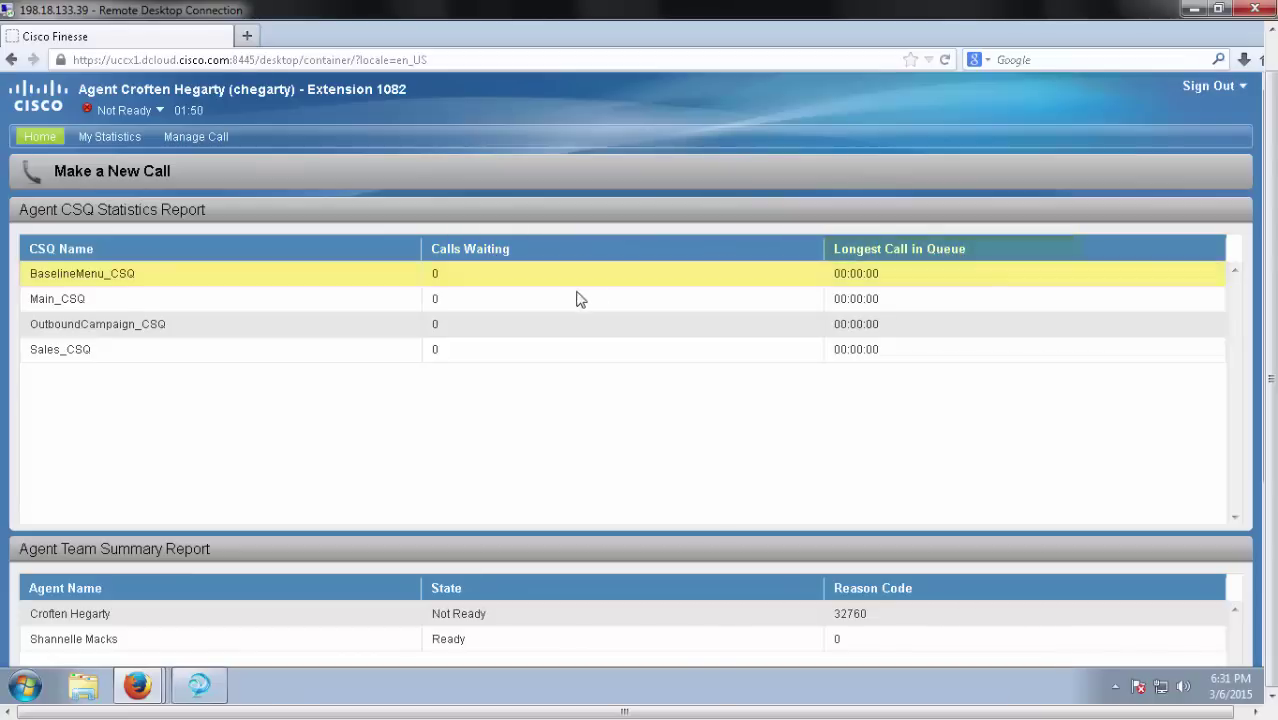
pyautogui.scroll(-4, 736, 342)
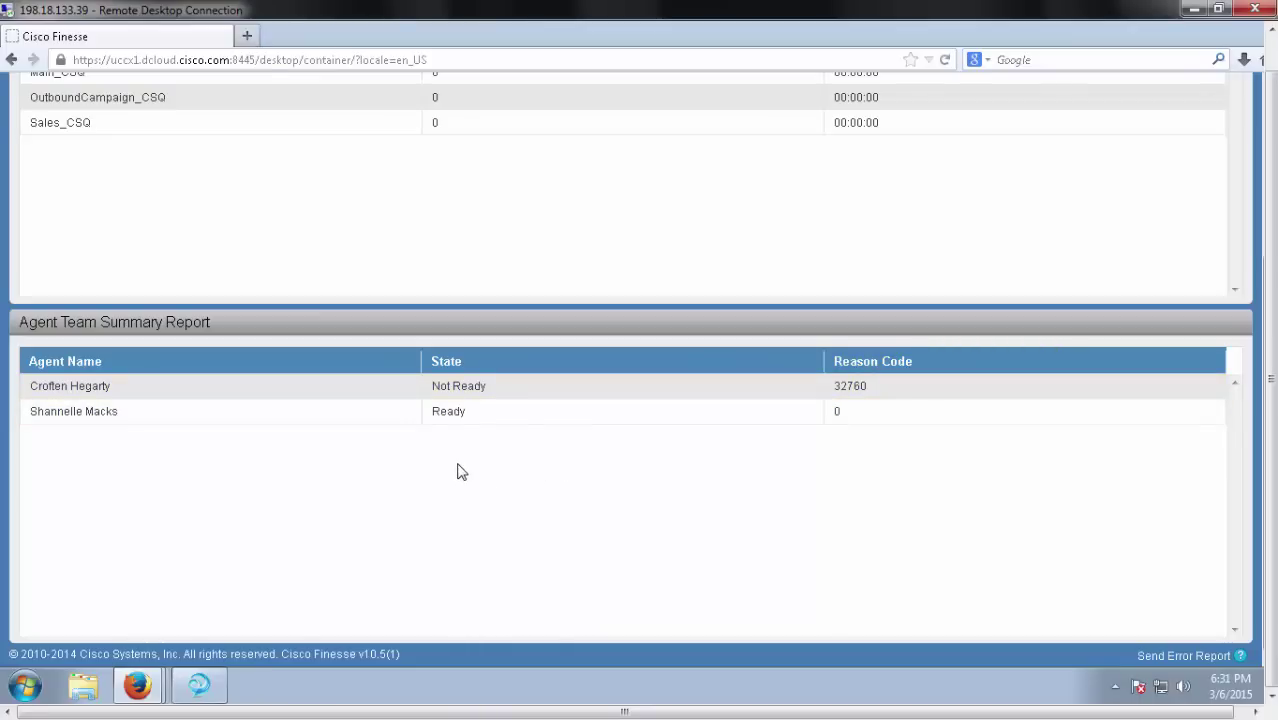
pyautogui.scroll(4, 340, 390)
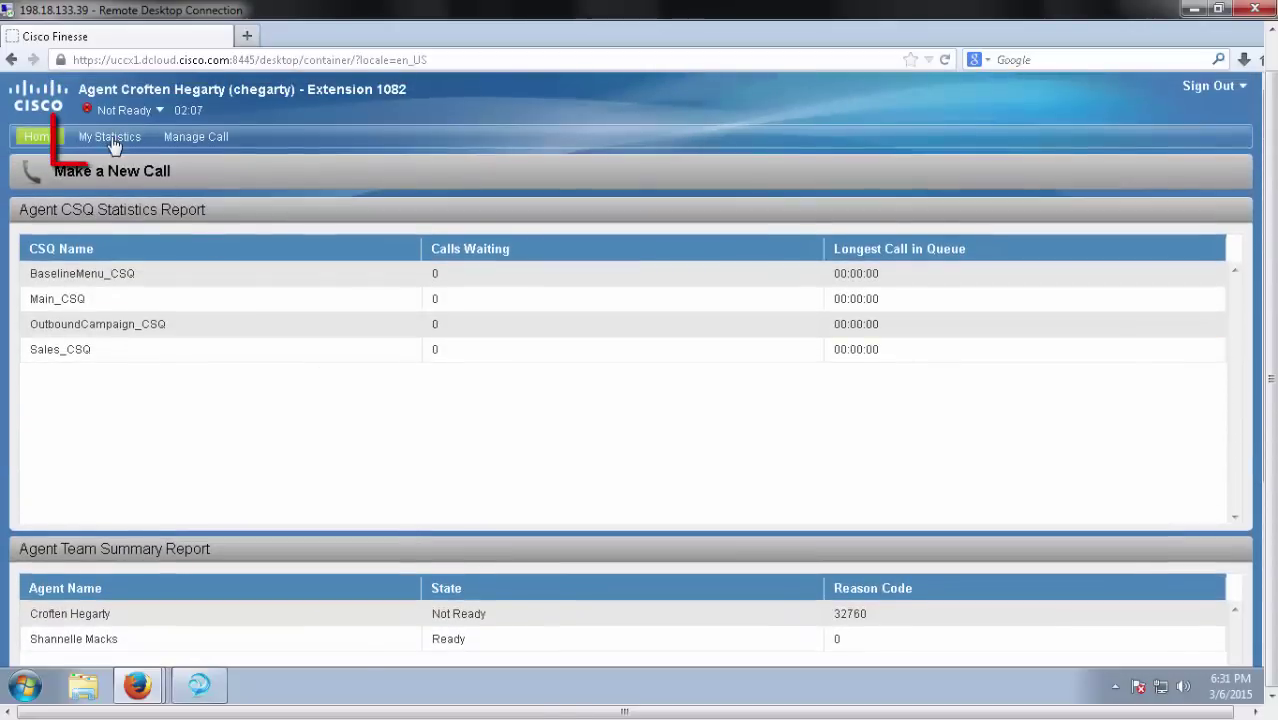
# Step: Review the agent's statistics (3 calls handled) and state log, then show the Manage Call page
pyautogui.click(112, 140)
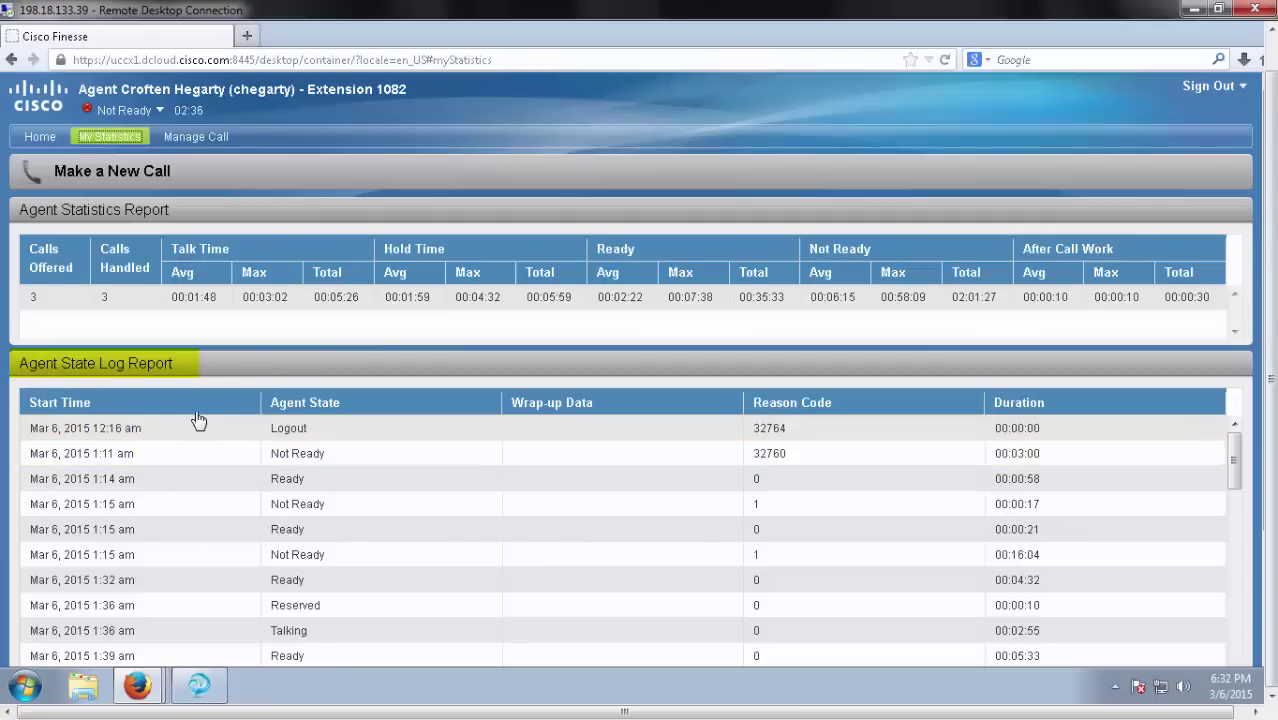
pyautogui.scroll(-2, 197, 420)
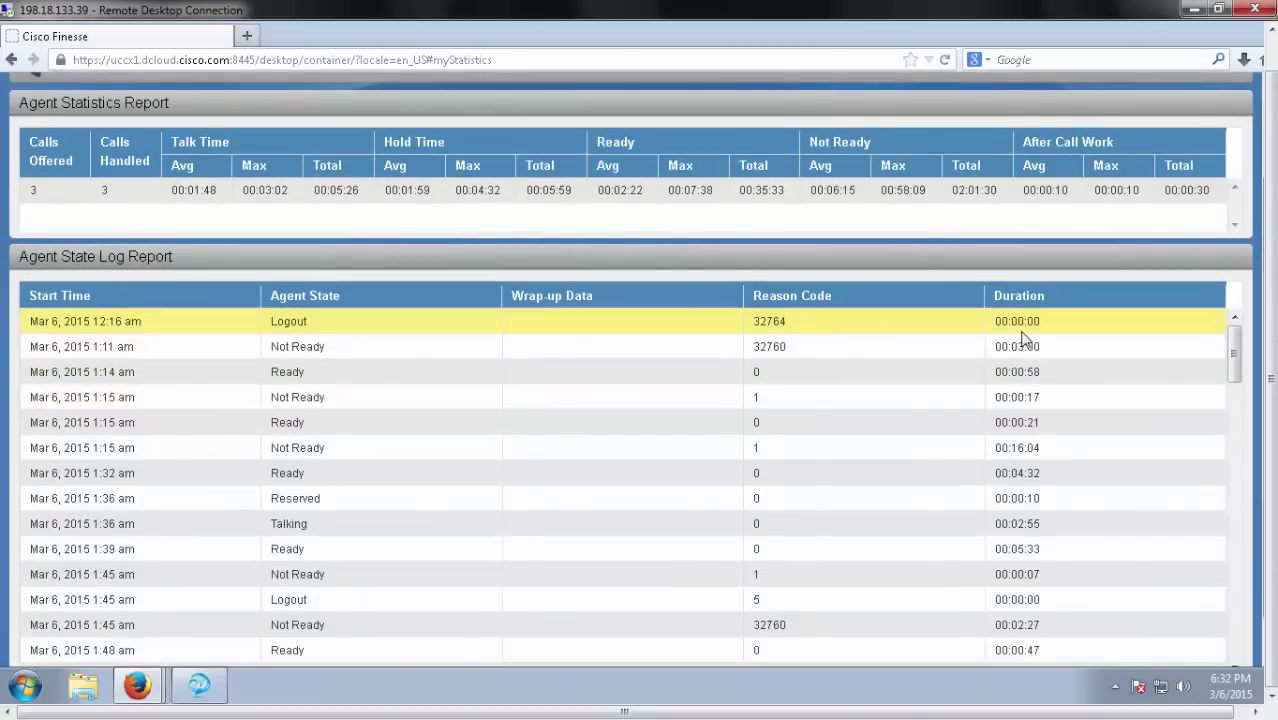
pyautogui.scroll(-10, 880, 350)
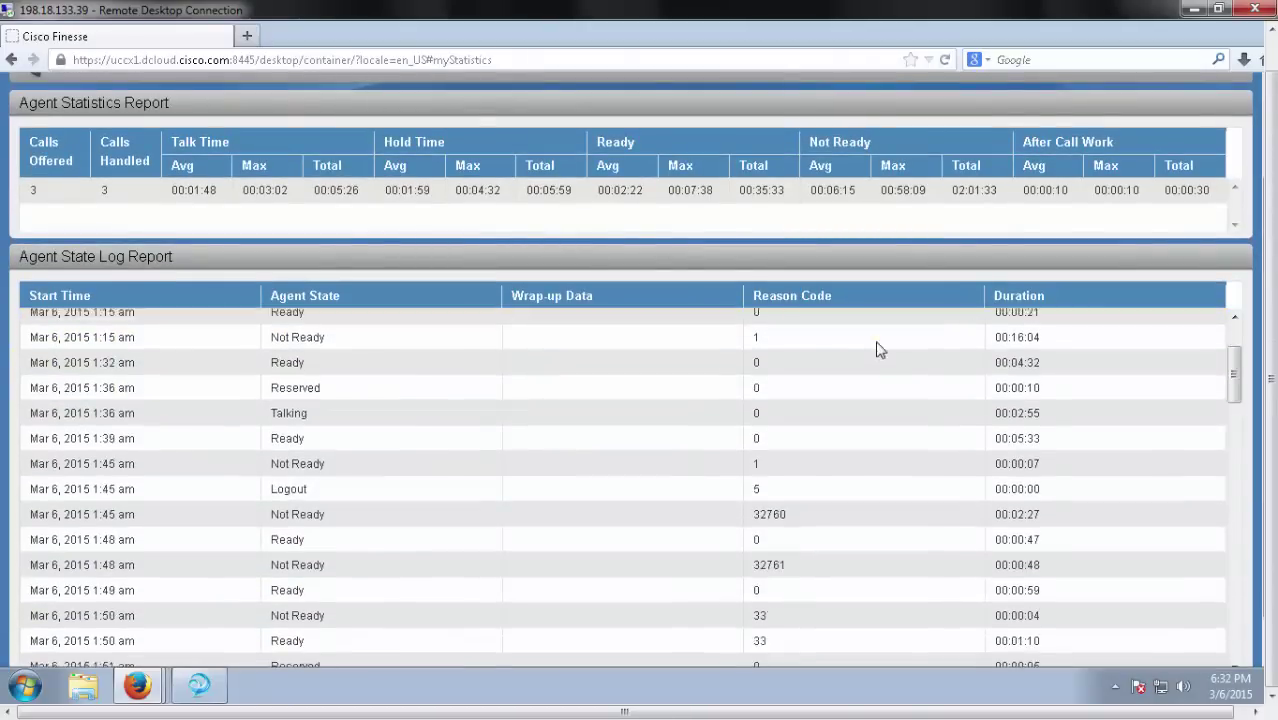
pyautogui.scroll(10, 870, 365)
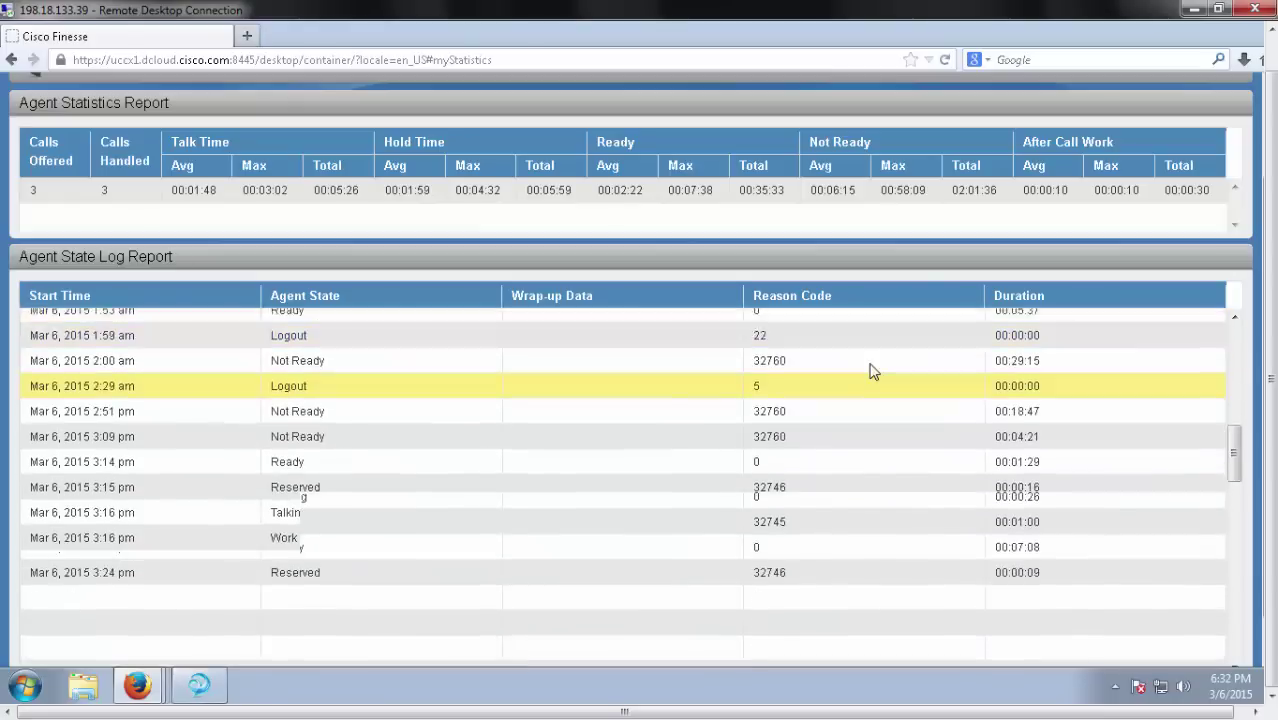
pyautogui.scroll(1, 656, 300)
pyautogui.scroll(2, 656, 300)
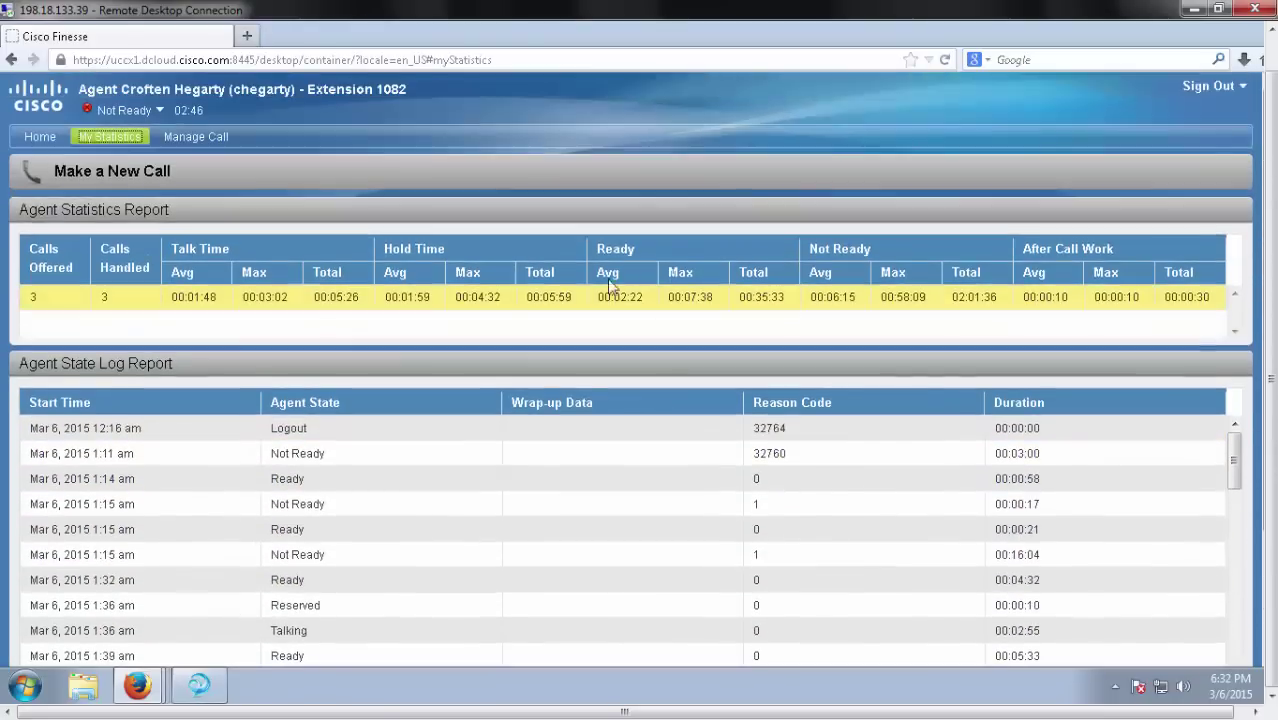
pyautogui.click(194, 146)
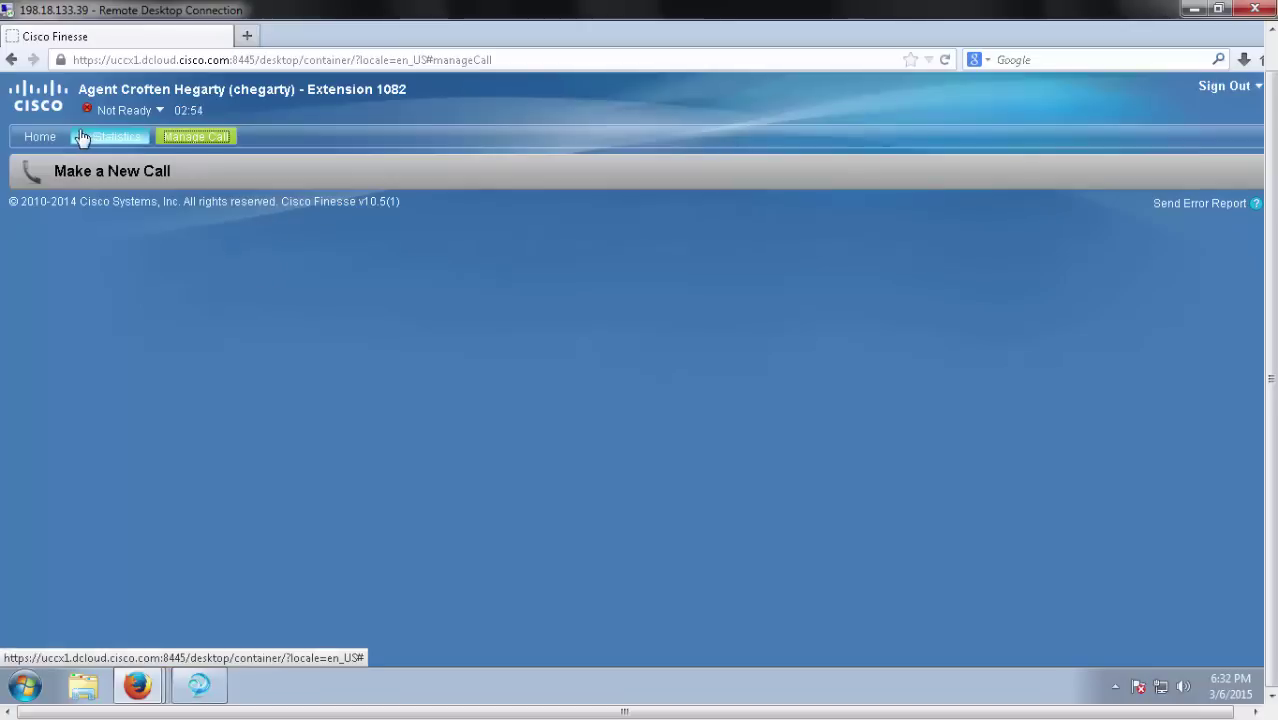
# Step: Return to Home and set the agent to Ready, so a Main_CSQ call starts ringing
pyautogui.click(38, 140)
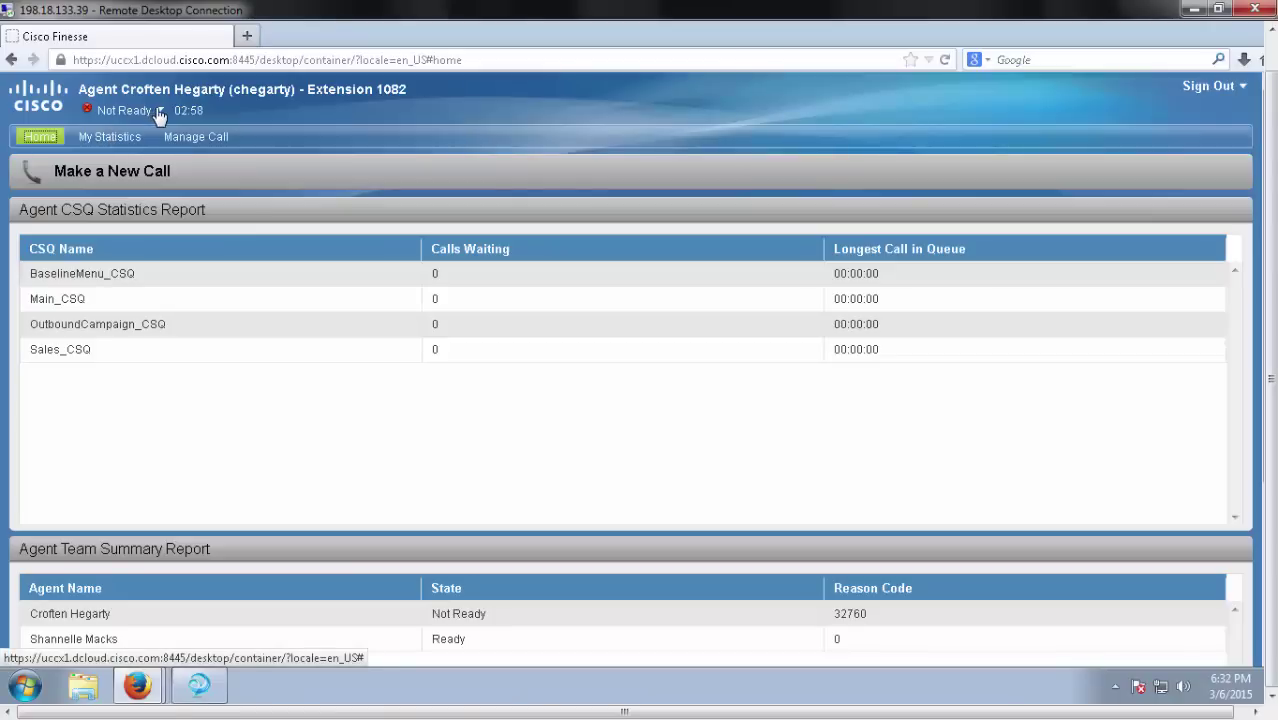
pyautogui.click(158, 116)
pyautogui.click(131, 130)
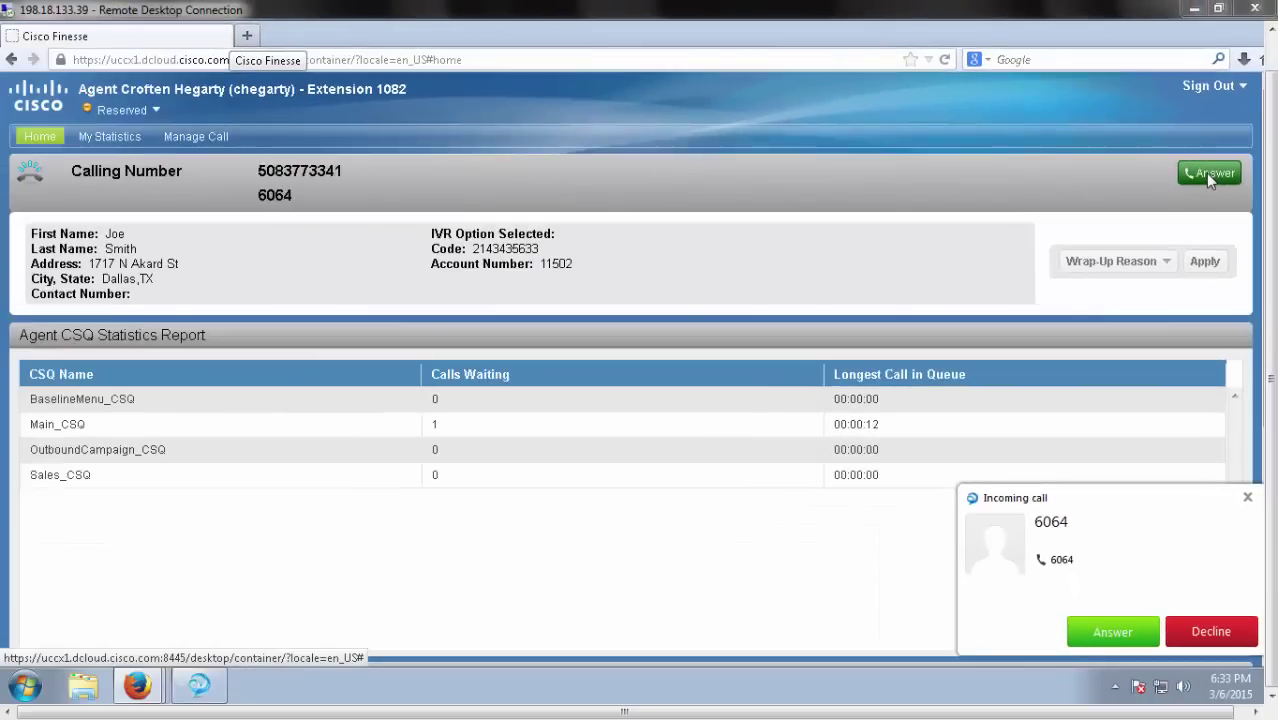
# Step: Answer the incoming customer call and minimize the Jabber Conversations window
pyautogui.click(1207, 175)
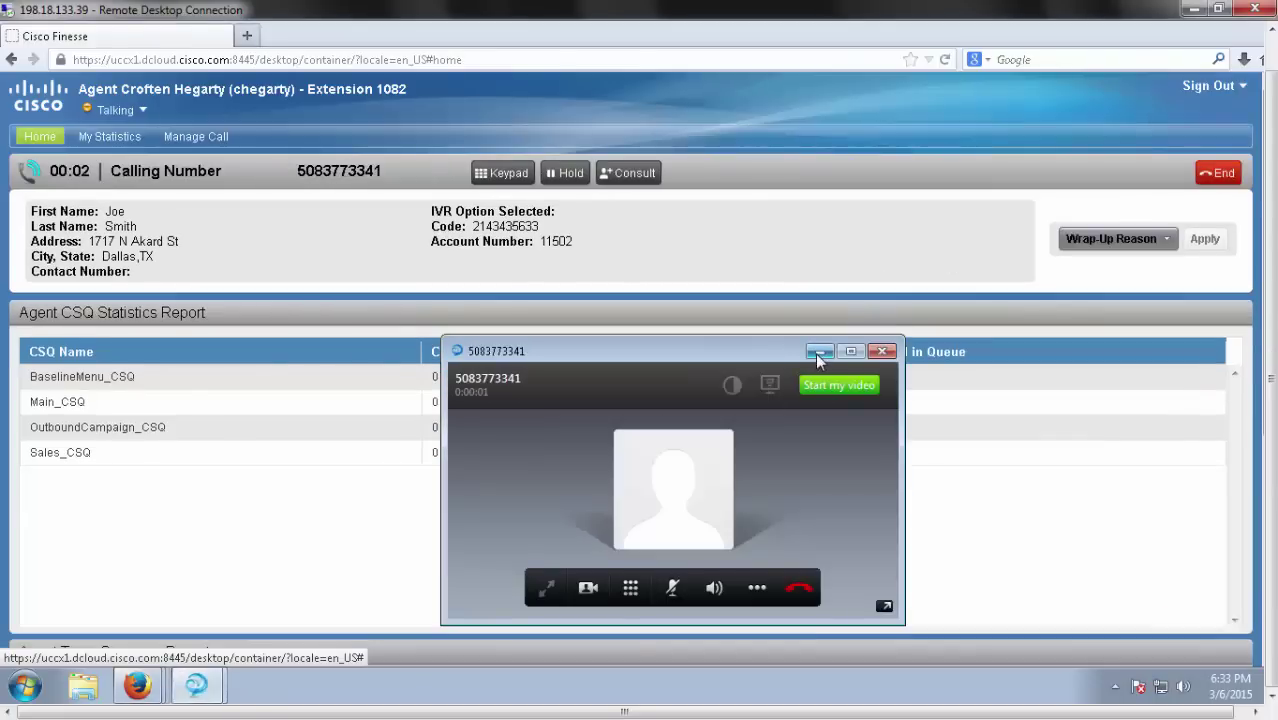
pyautogui.click(816, 353)
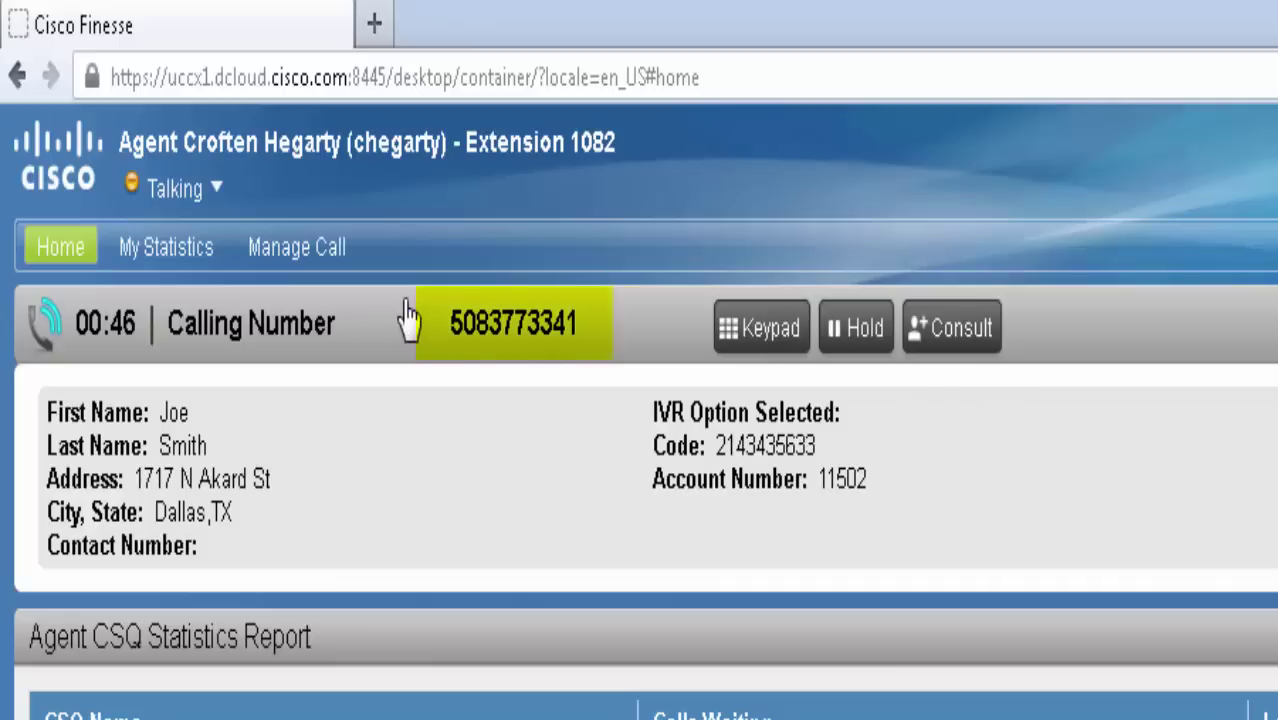
# Step: Highlight the customer's calling number, then place that customer call on hold
pyautogui.moveTo(445, 328); pyautogui.dragTo(608, 328)
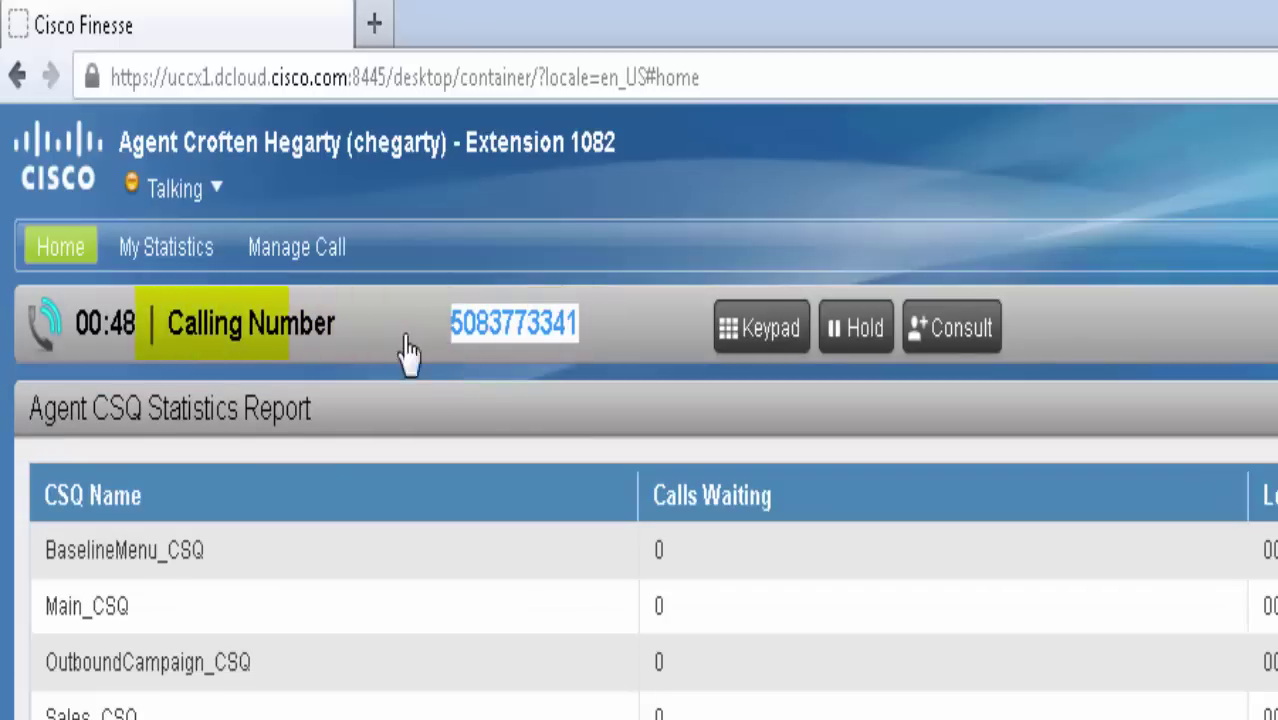
pyautogui.click(94, 334)
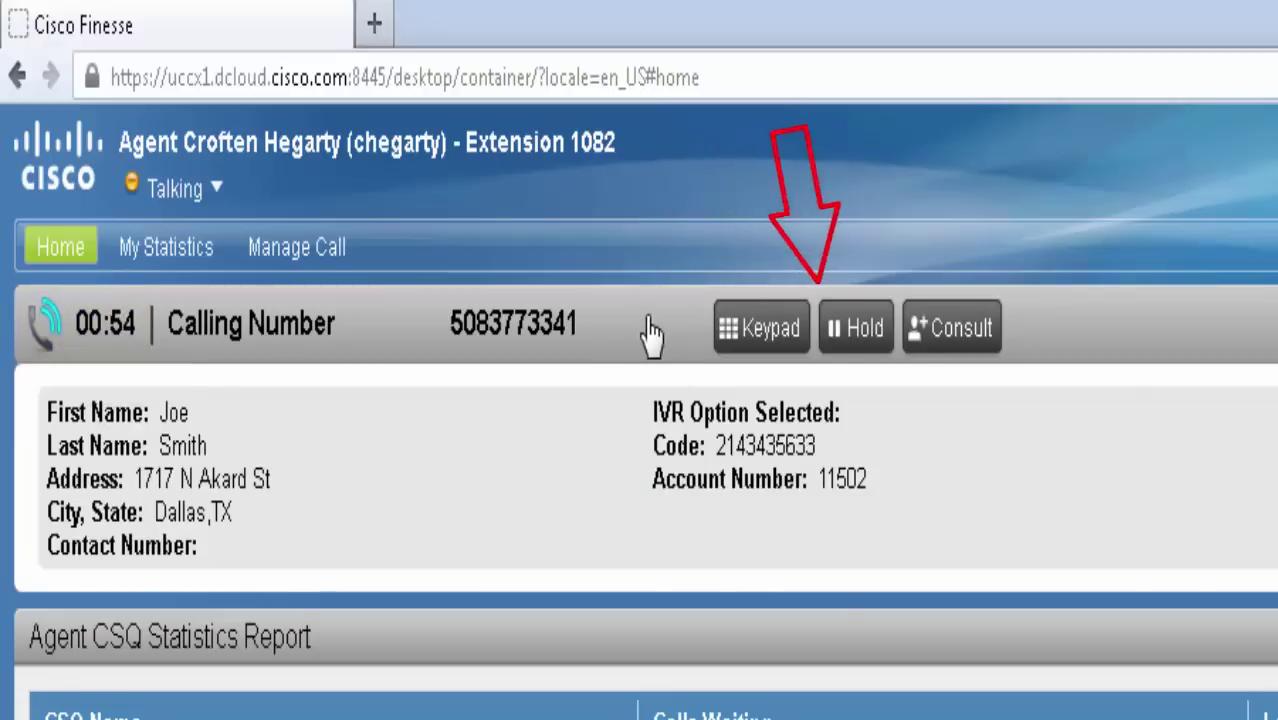
pyautogui.click(746, 333)
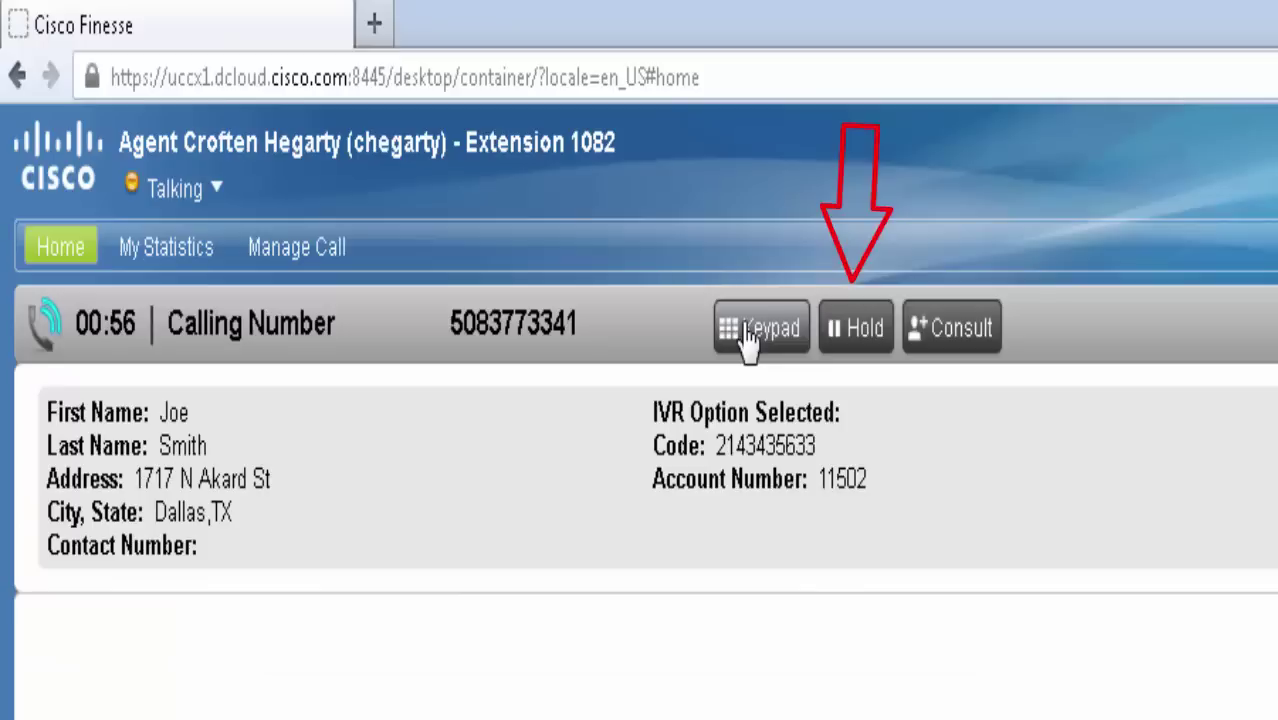
pyautogui.click(862, 332)
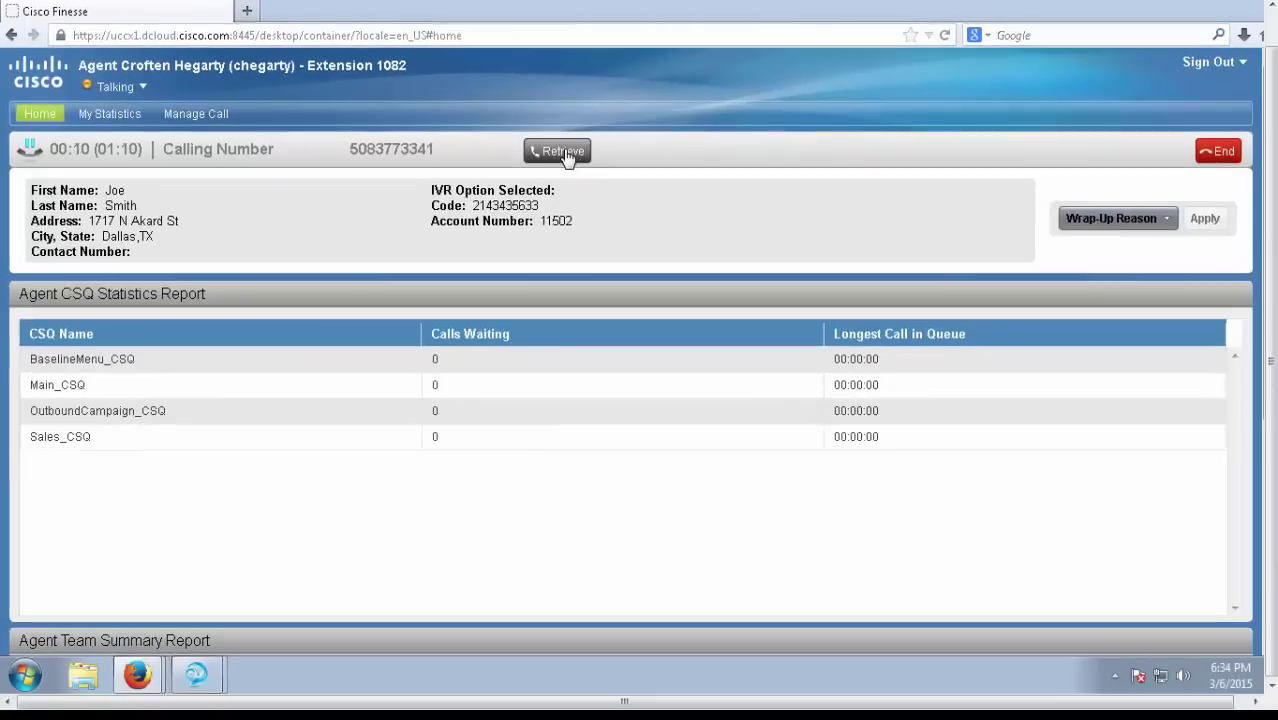
# Step: Retrieve the customer call, then consult the supervisor by calling extension 1081 from the contact list
pyautogui.click(615, 181)
pyautogui.click(673, 151)
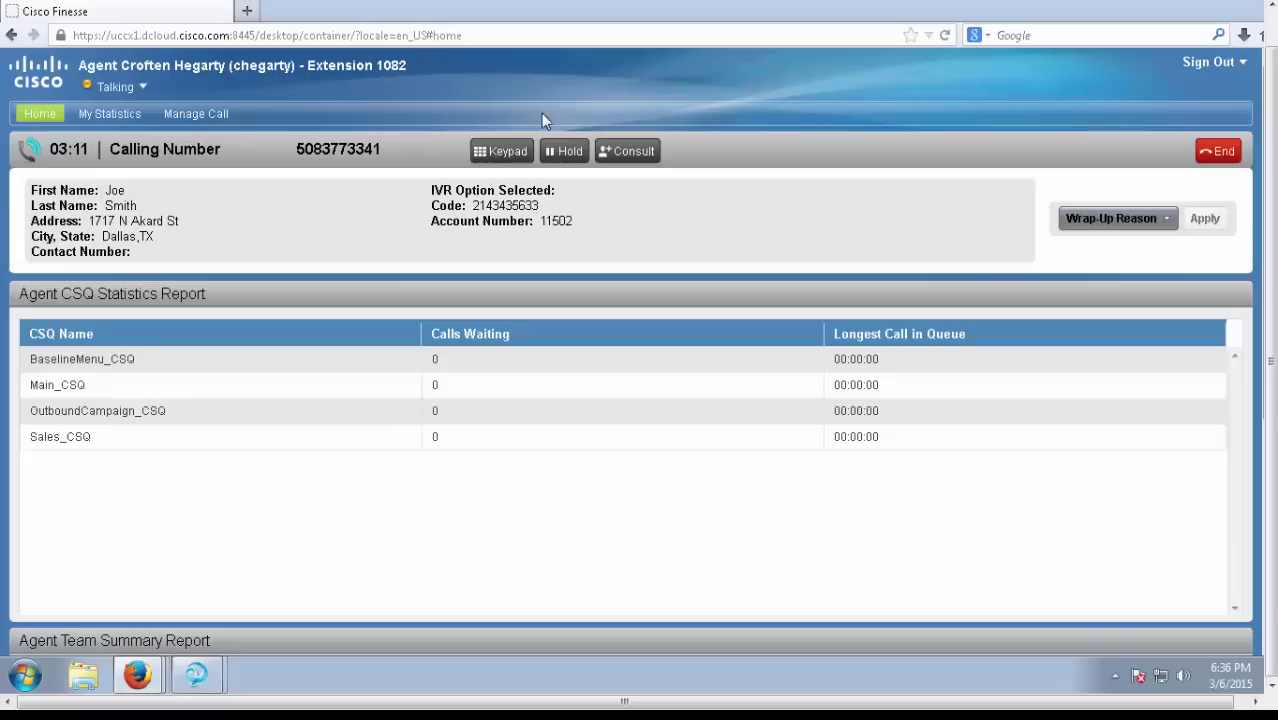
pyautogui.click(624, 153)
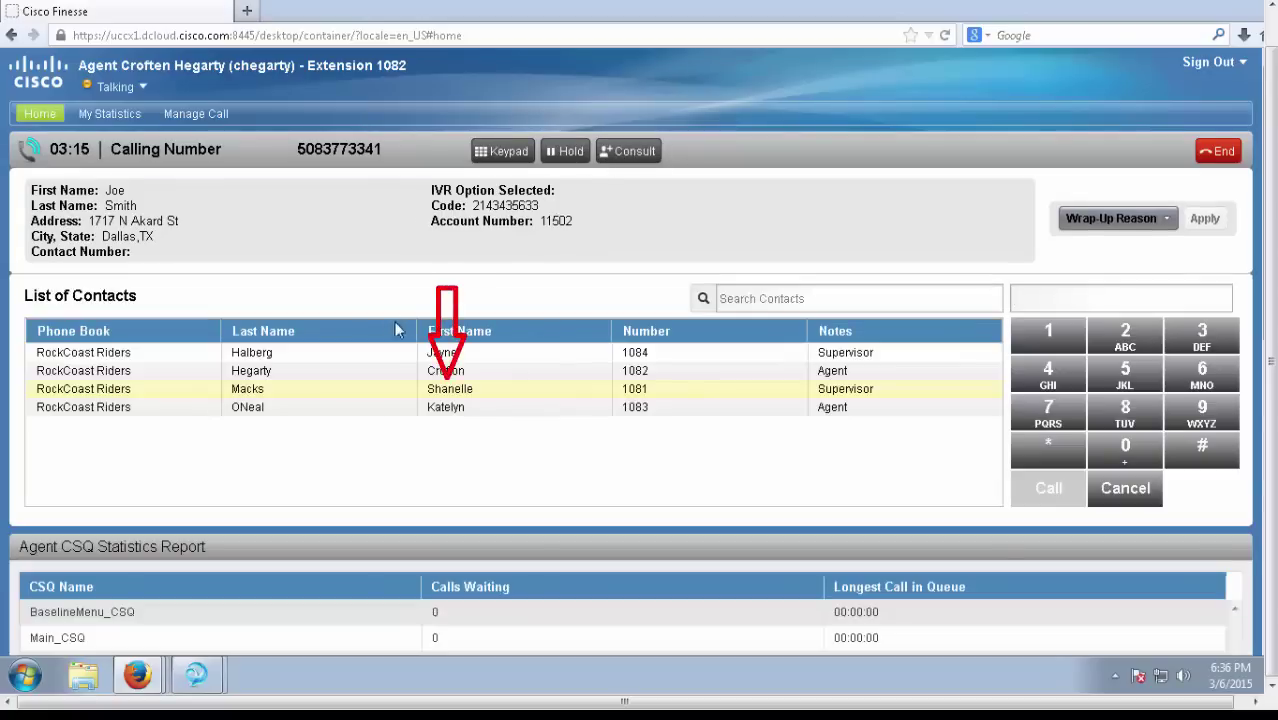
pyautogui.doubleClick(165, 397)
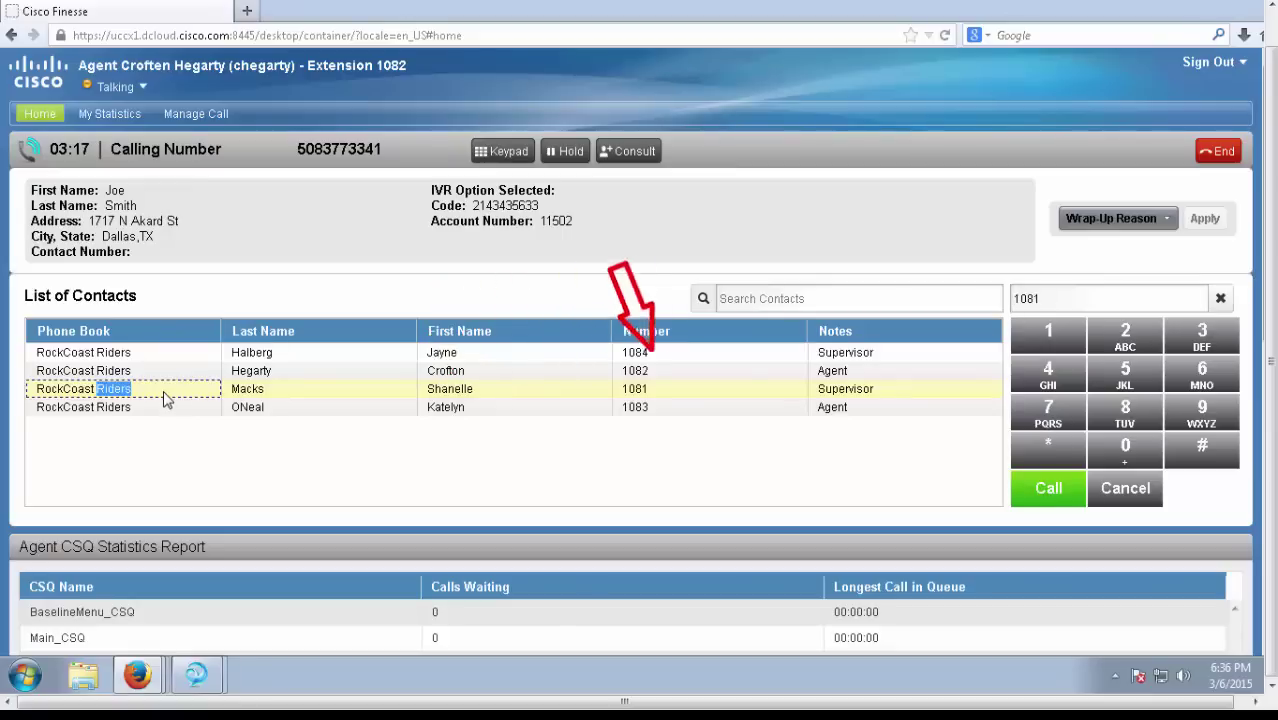
pyautogui.doubleClick(1064, 298)
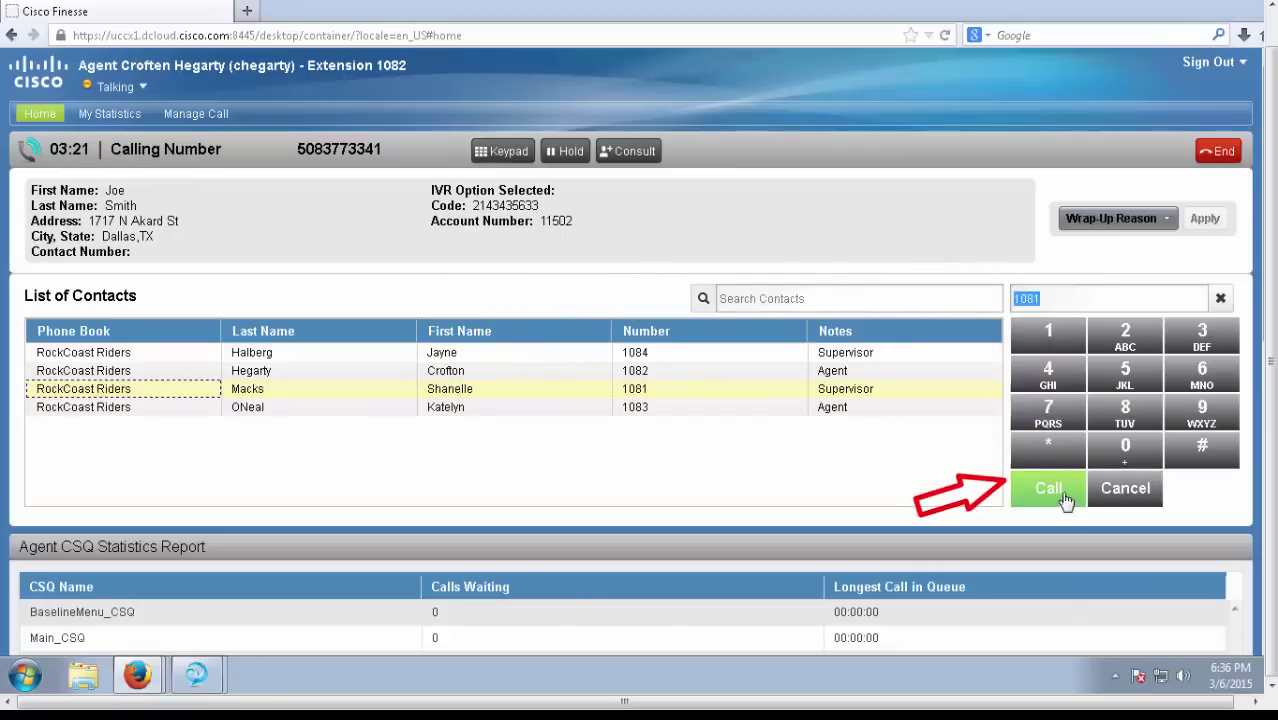
pyautogui.click(1034, 490)
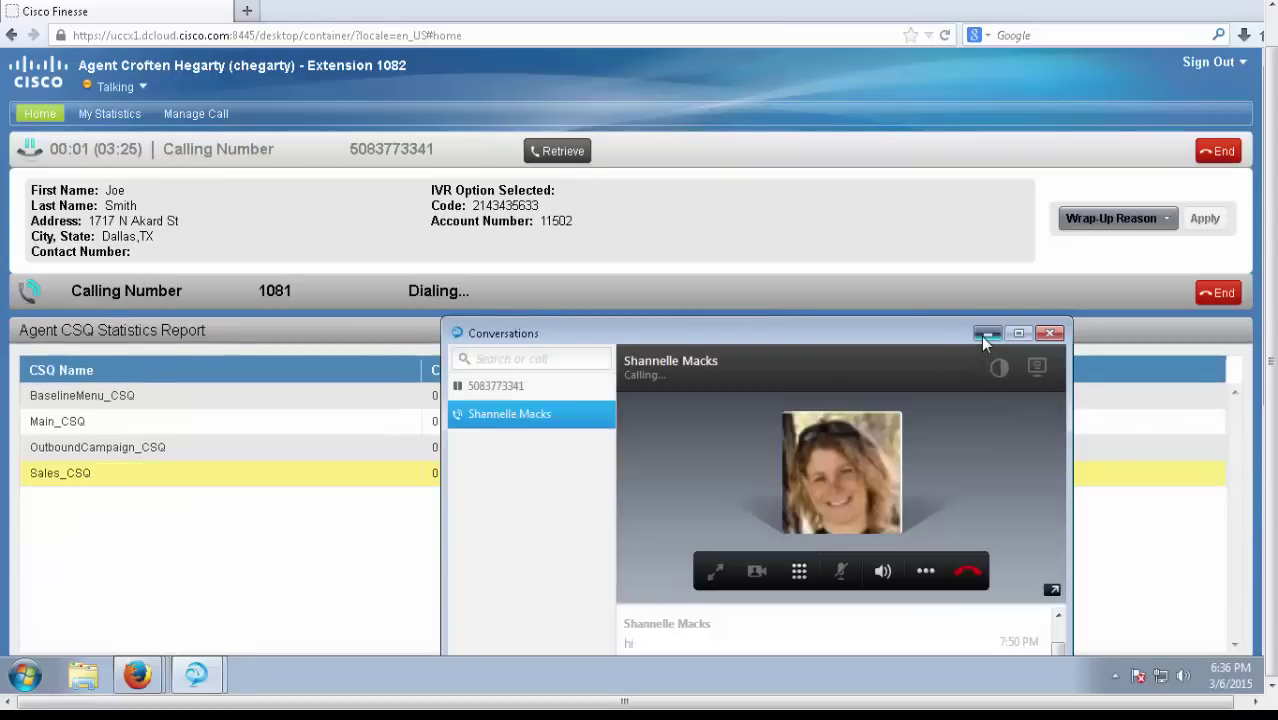
pyautogui.click(985, 335)
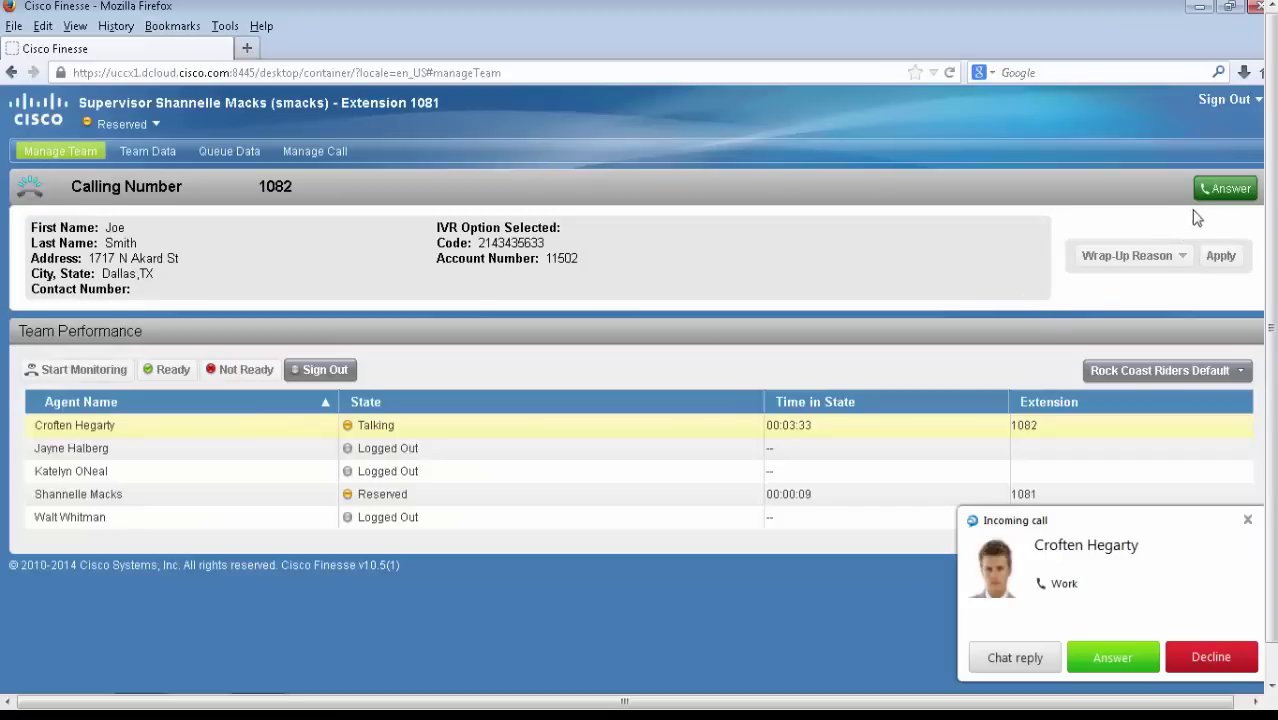
# Step: Answer the agent's incoming consult call on the supervisor desktop and return to team performance
pyautogui.click(1220, 190)
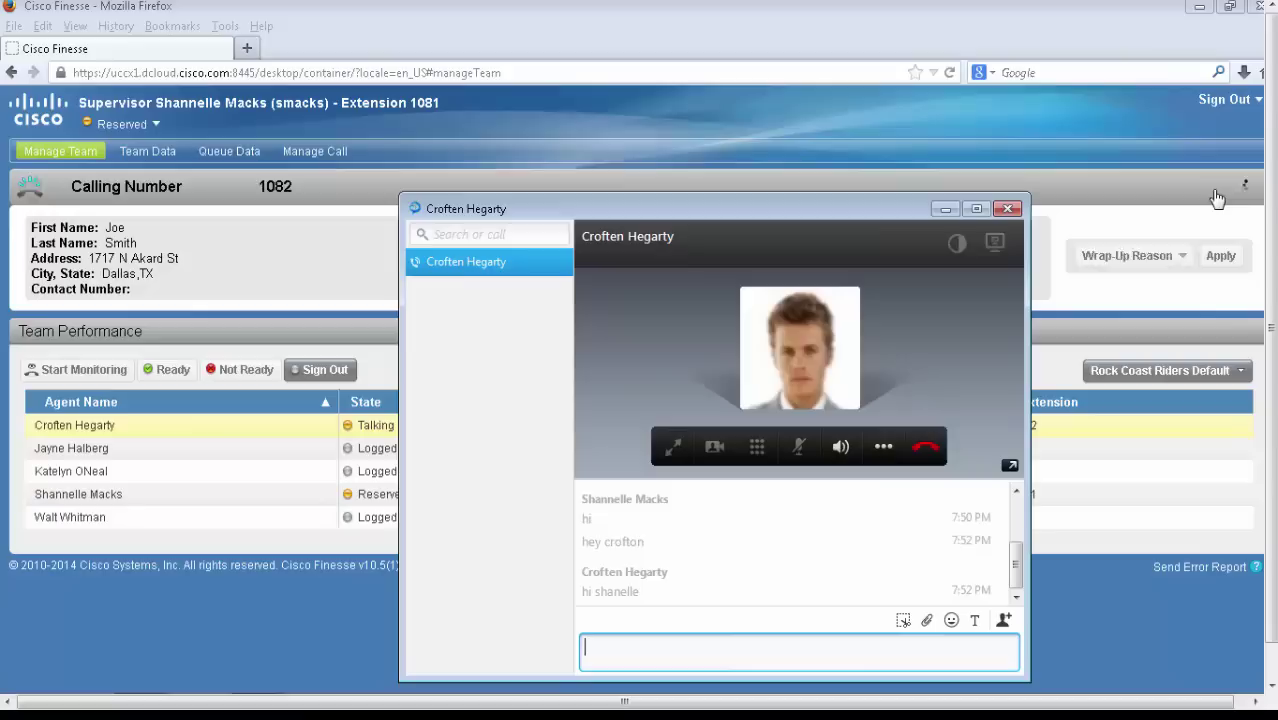
pyautogui.click(945, 209)
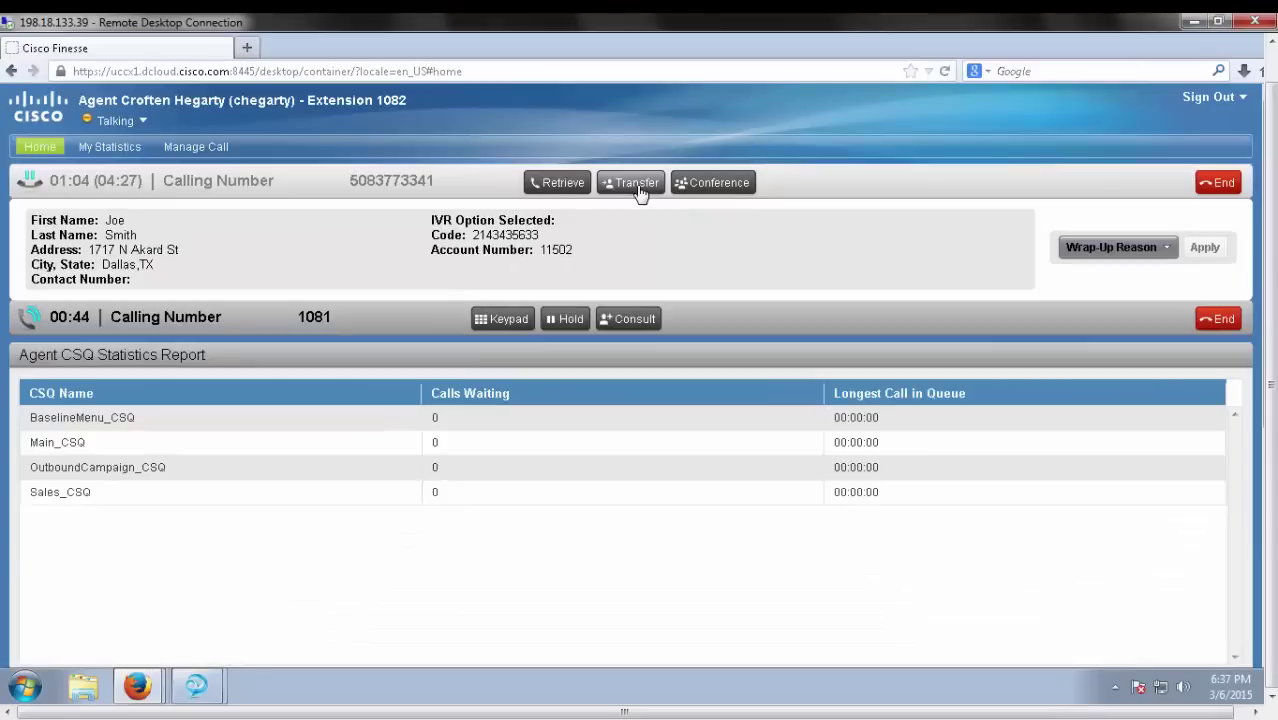
# Step: Complete the transfer of the held customer call to the supervisor from the agent desktop
pyautogui.click(638, 186)
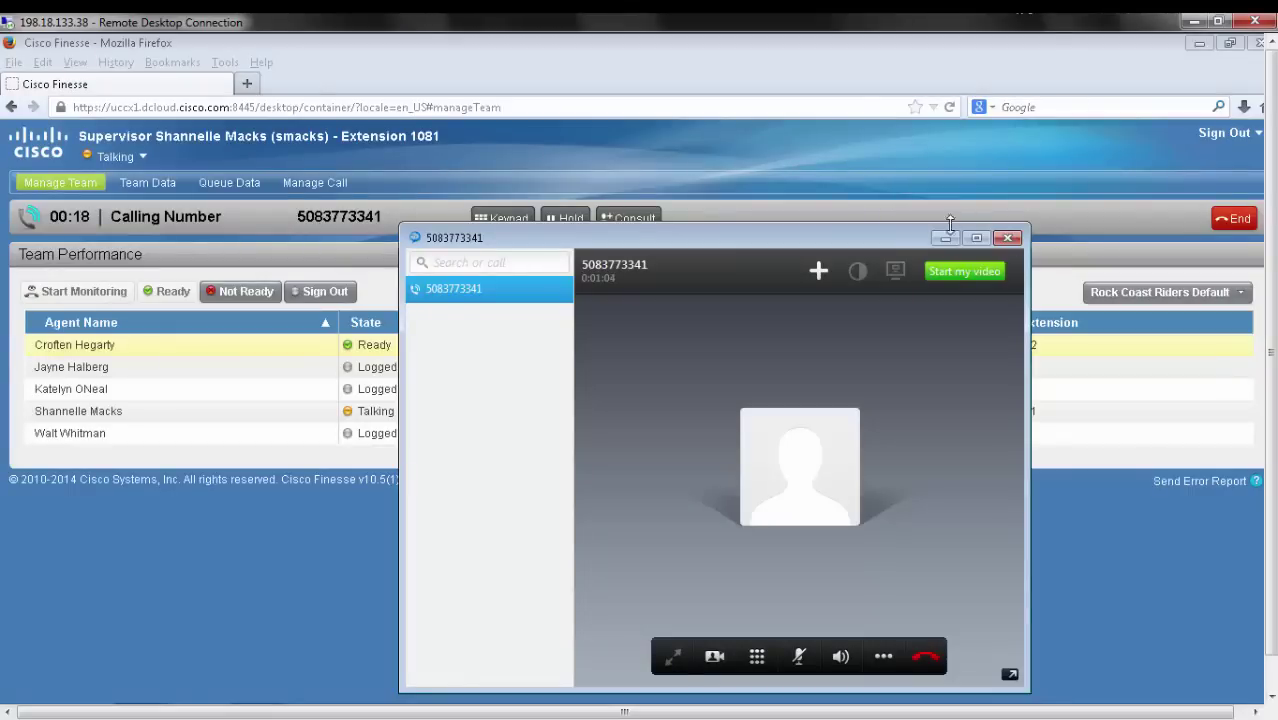
# Step: End the transferred customer call from the supervisor's call bar
pyautogui.click(944, 239)
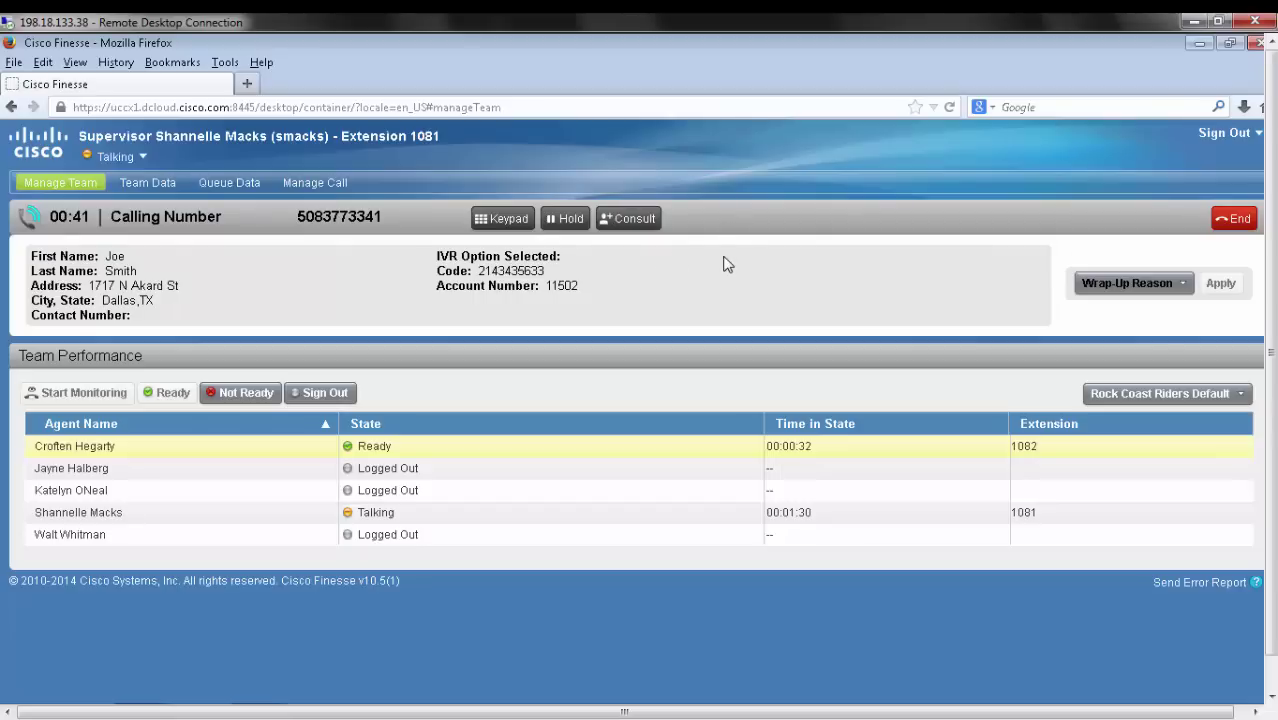
pyautogui.click(1220, 222)
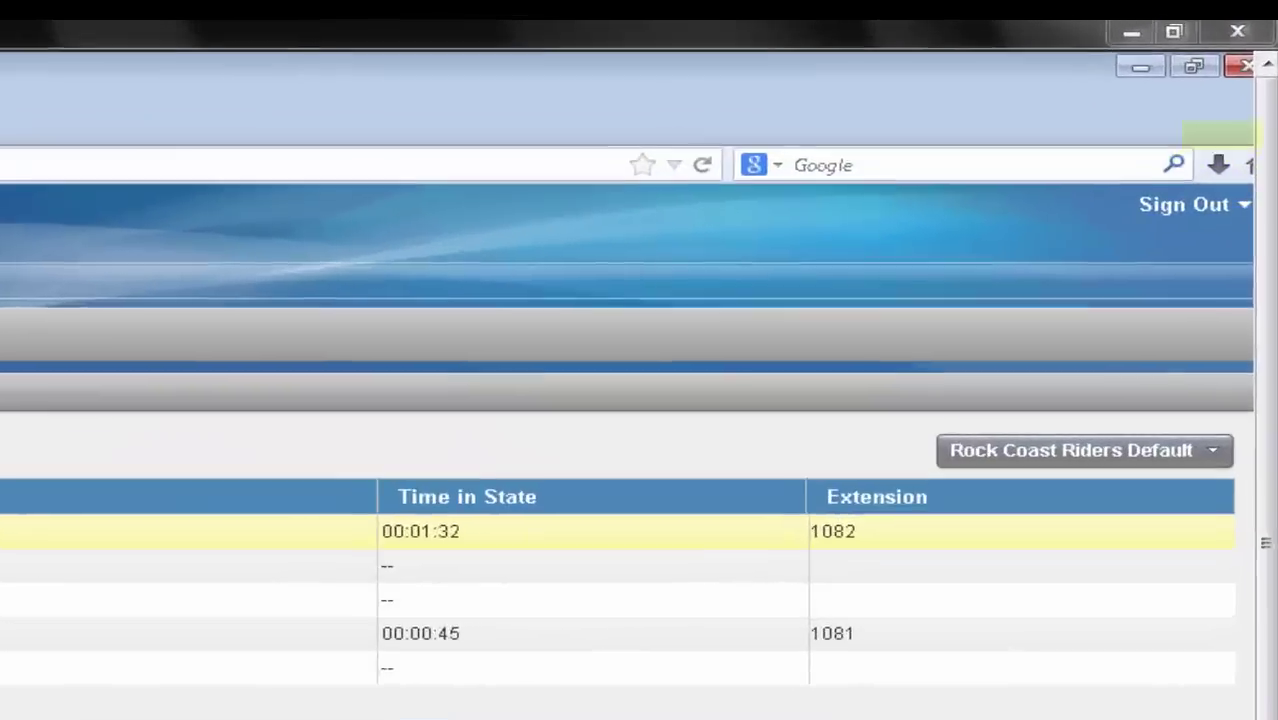
# Step: Sign out of the supervisor desktop, choosing End of Shift as the reason
pyautogui.click(1215, 134)
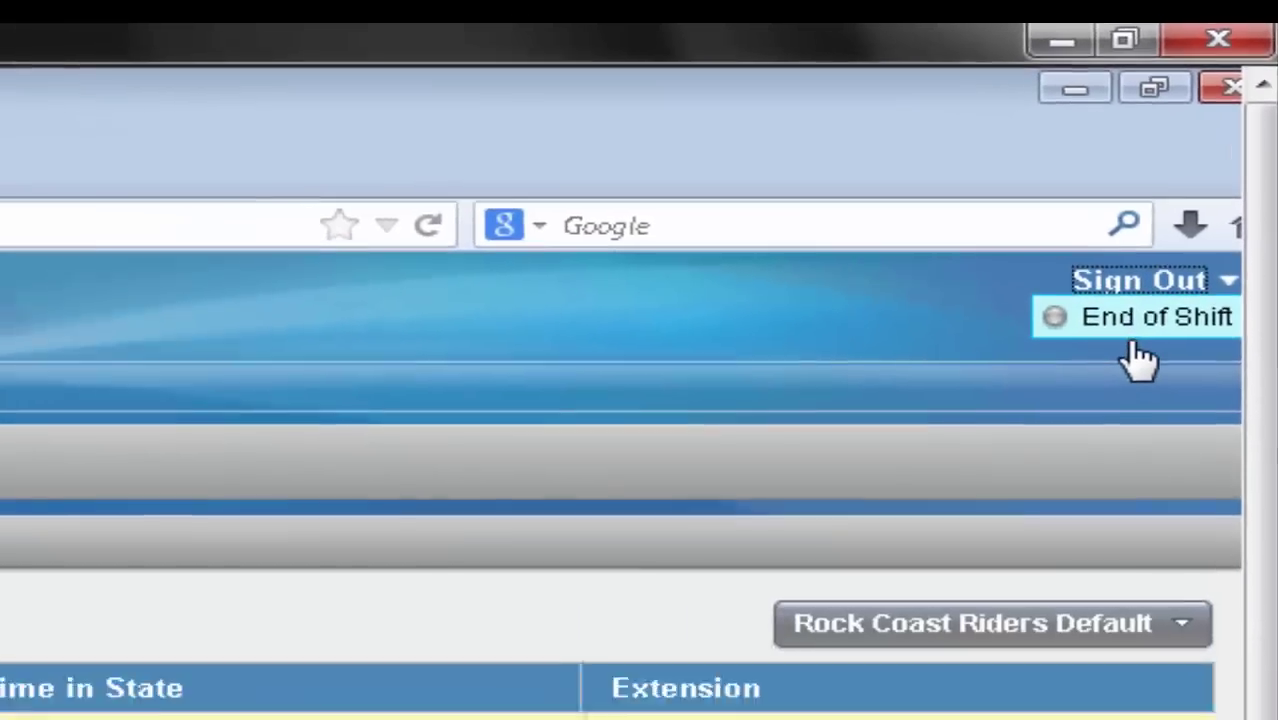
pyautogui.click(1100, 419)
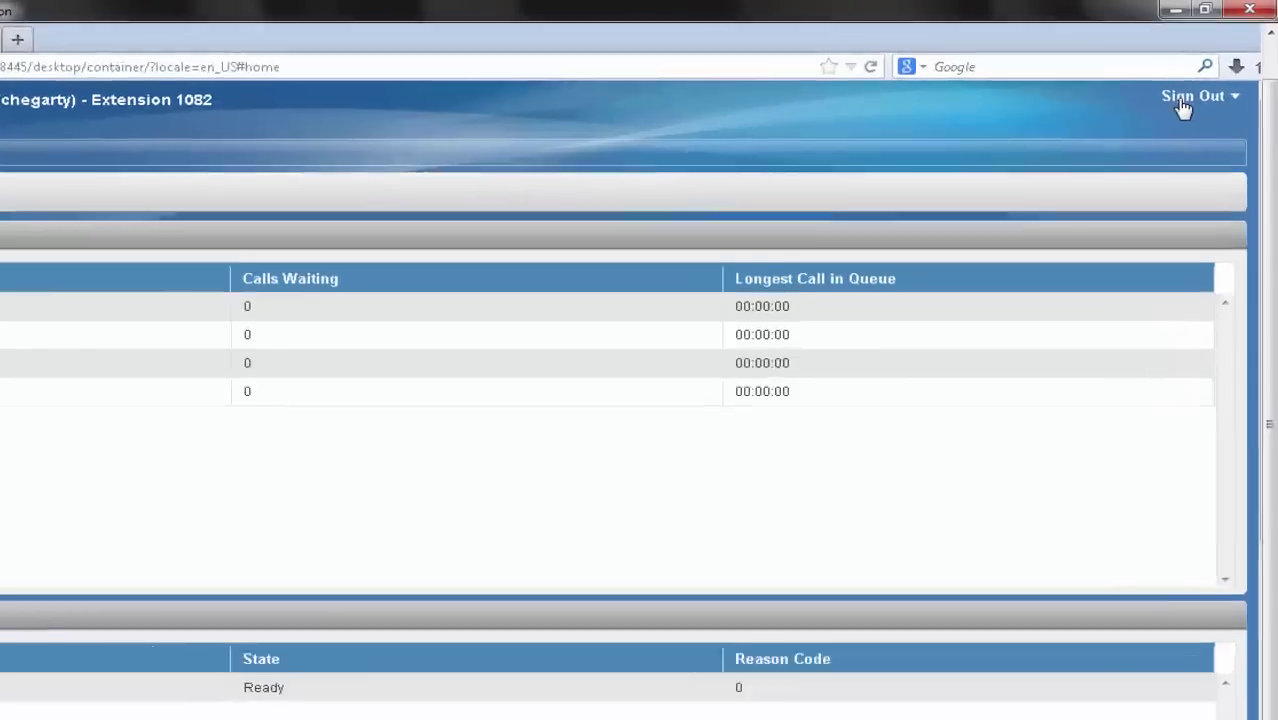
# Step: Switch the agent to Not Ready - End of Shift, then sign out with End of Shift
pyautogui.click(1200, 95)
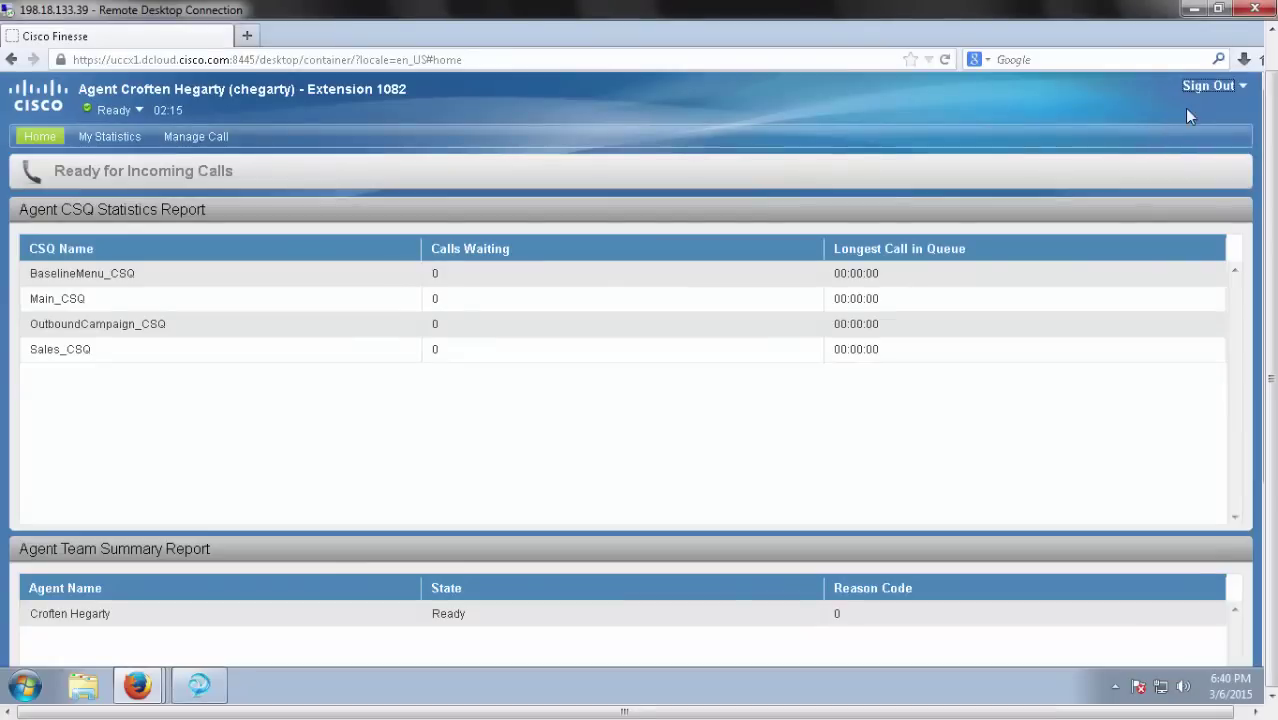
pyautogui.click(139, 110)
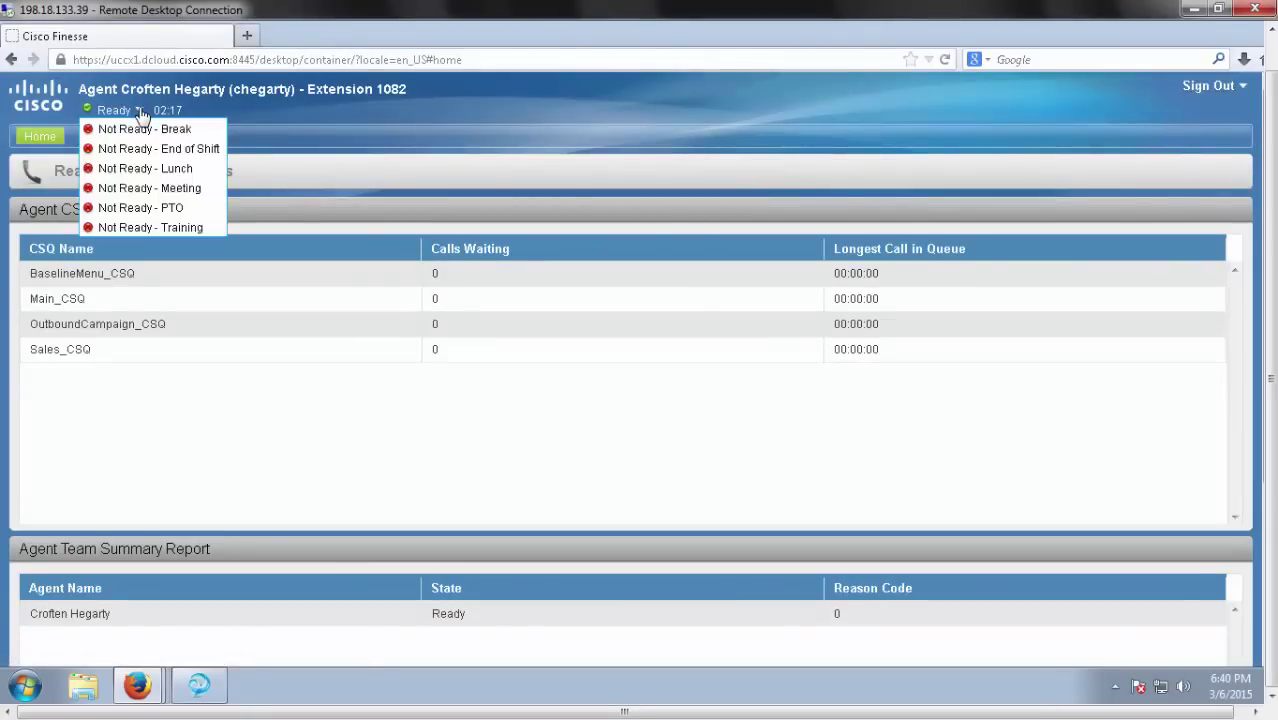
pyautogui.click(158, 150)
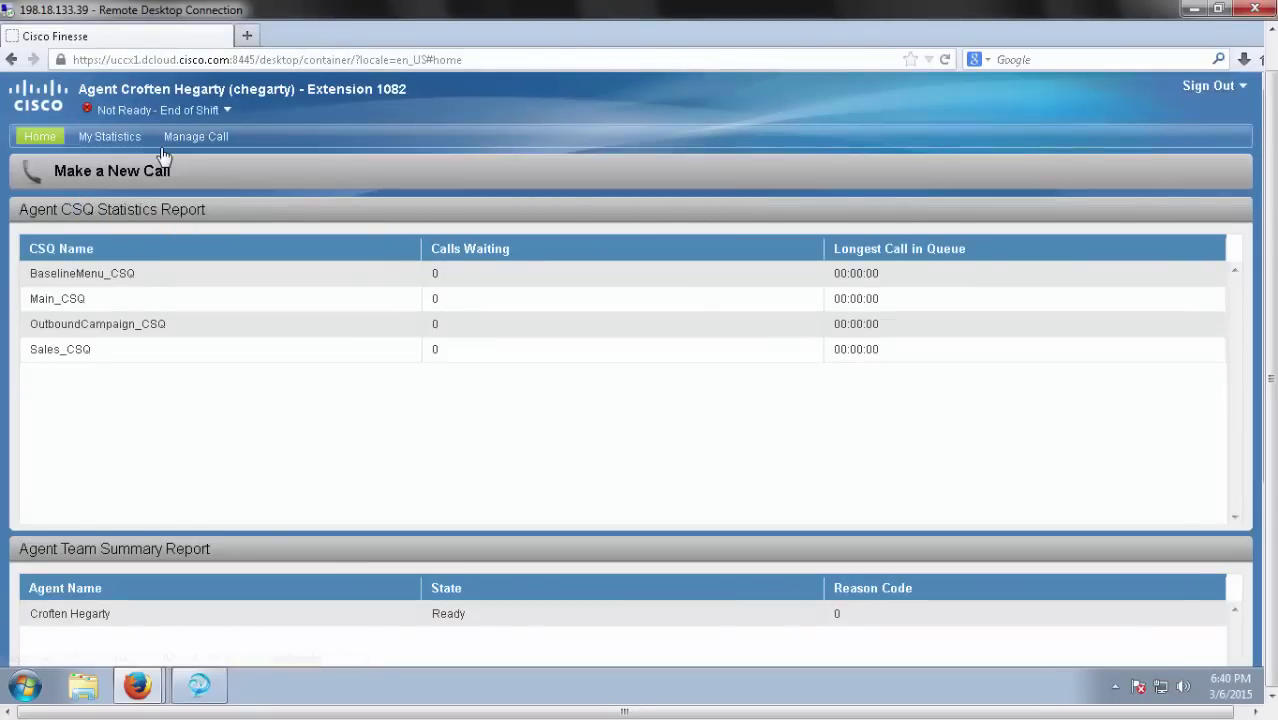
pyautogui.click(1206, 88)
pyautogui.click(1208, 103)
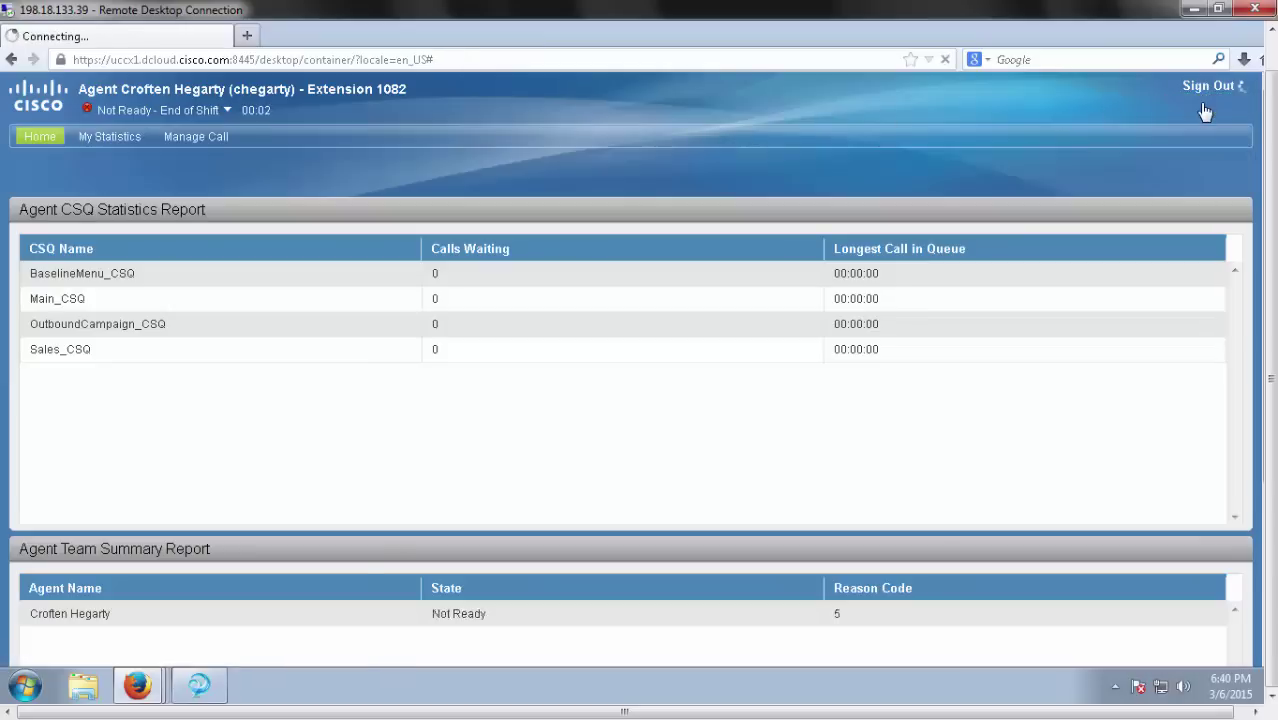